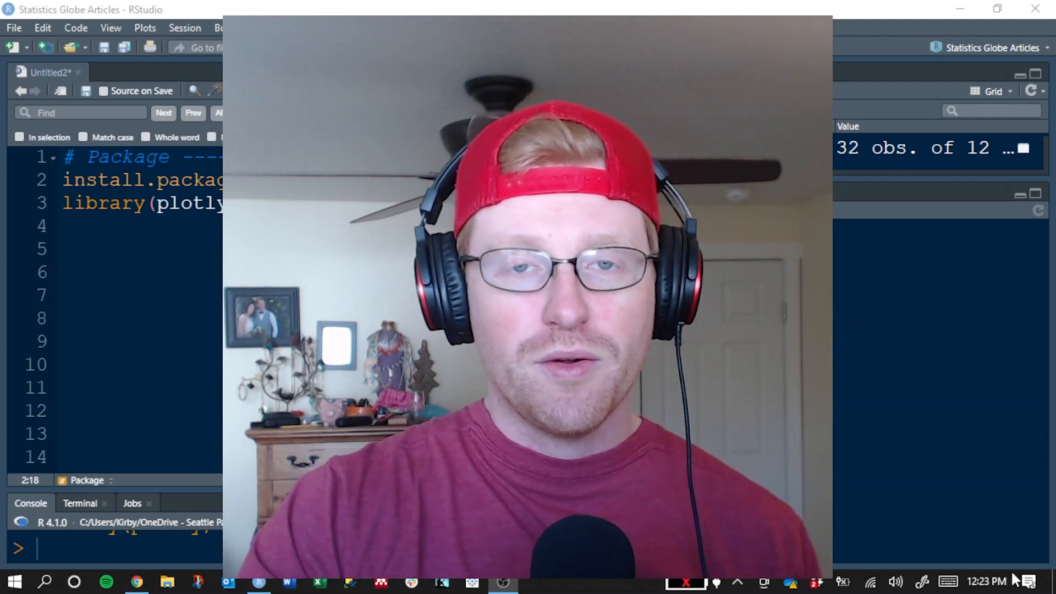
Select and run the install.packages and library(plotly) lines to load plotly
key("alt+Tab")
key("Down")
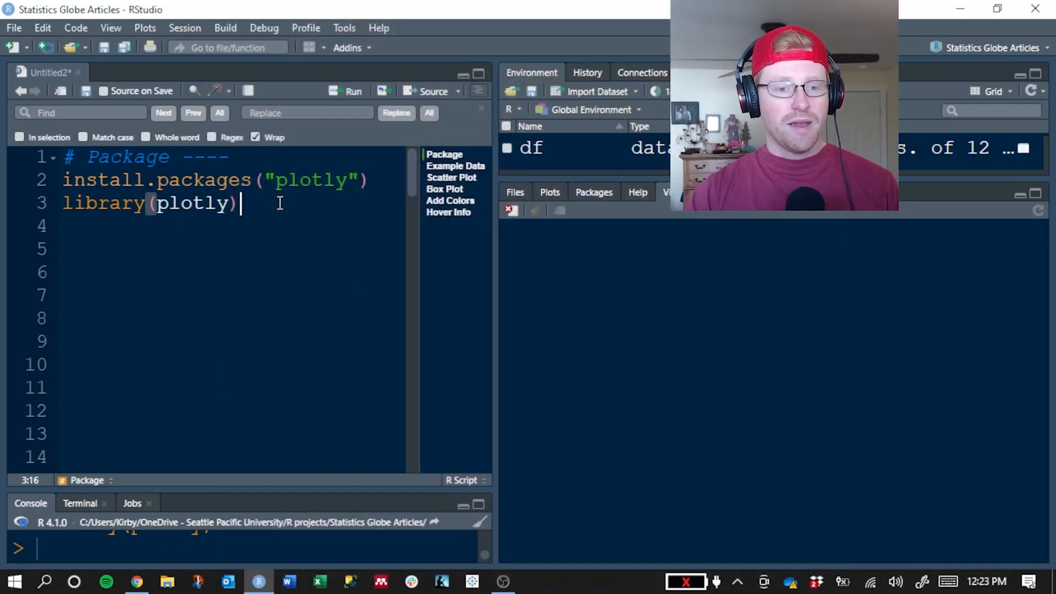
key("Up")
key("End")
key("shift+Home")
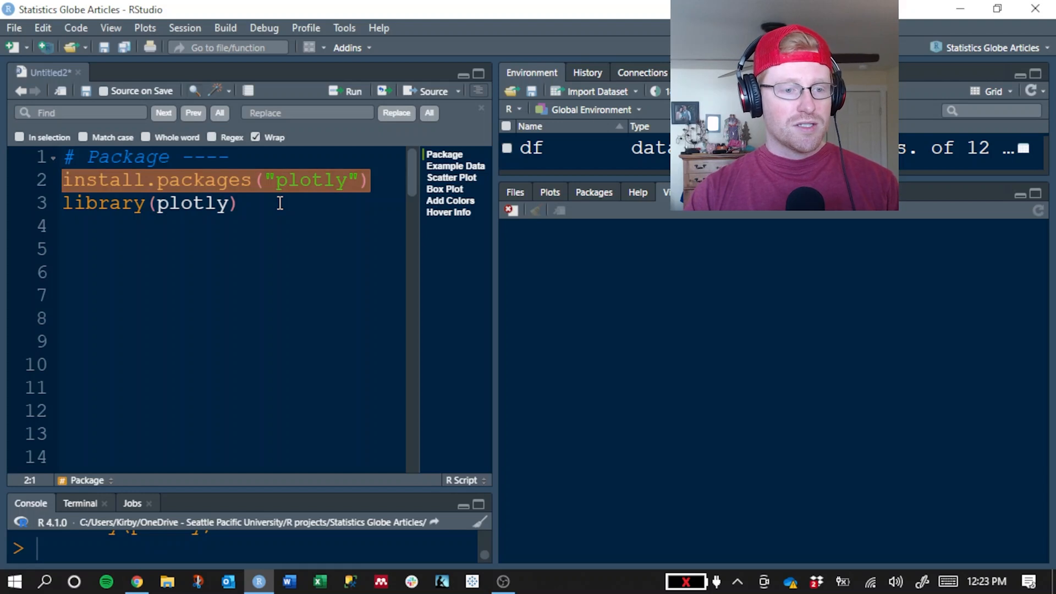
key("Down")
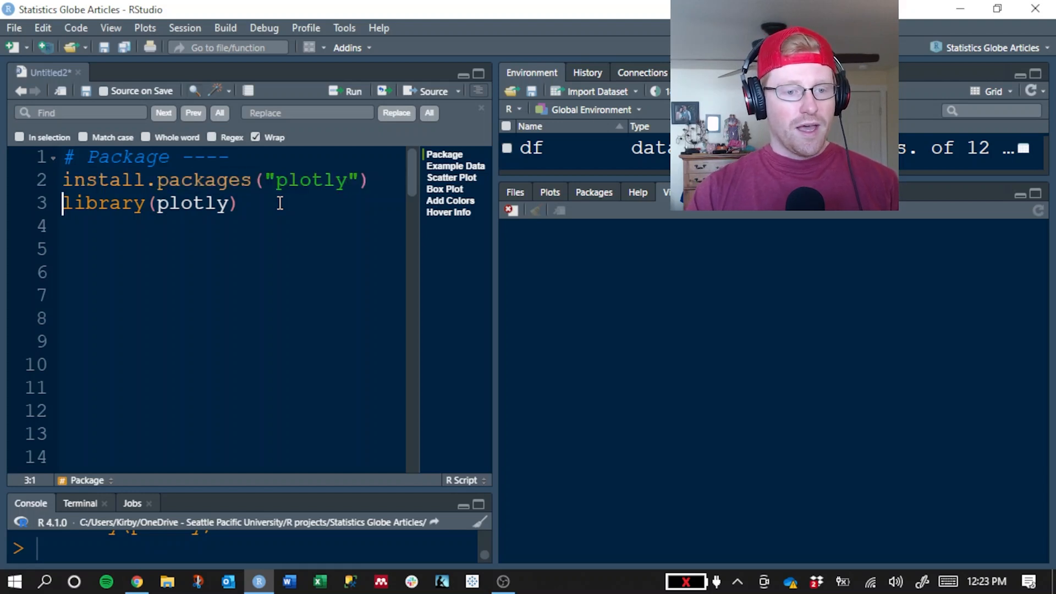
key("shift+End")
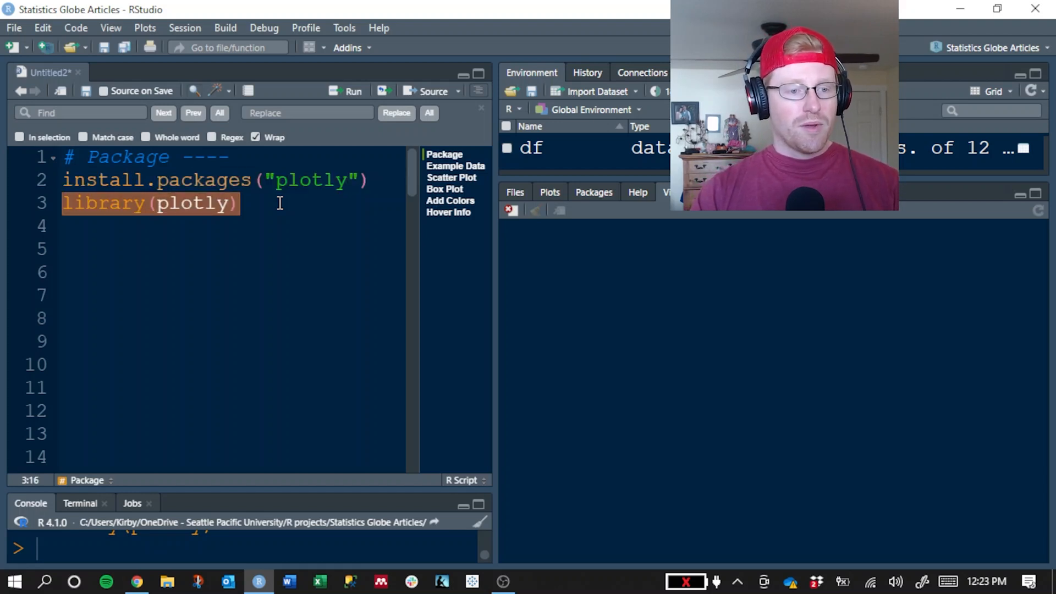
key("ctrl")
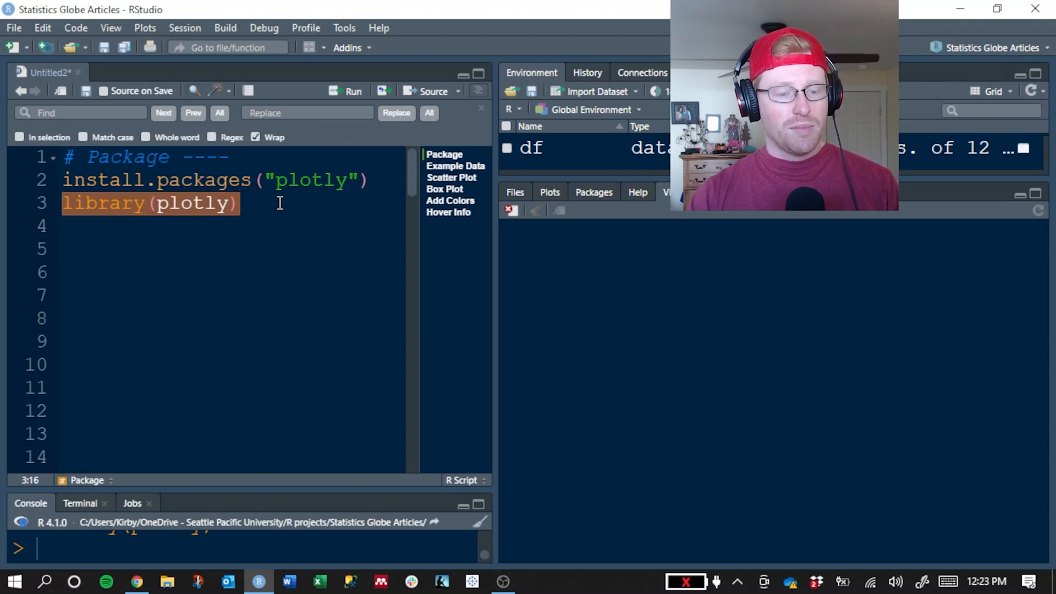
left_click(280, 203)
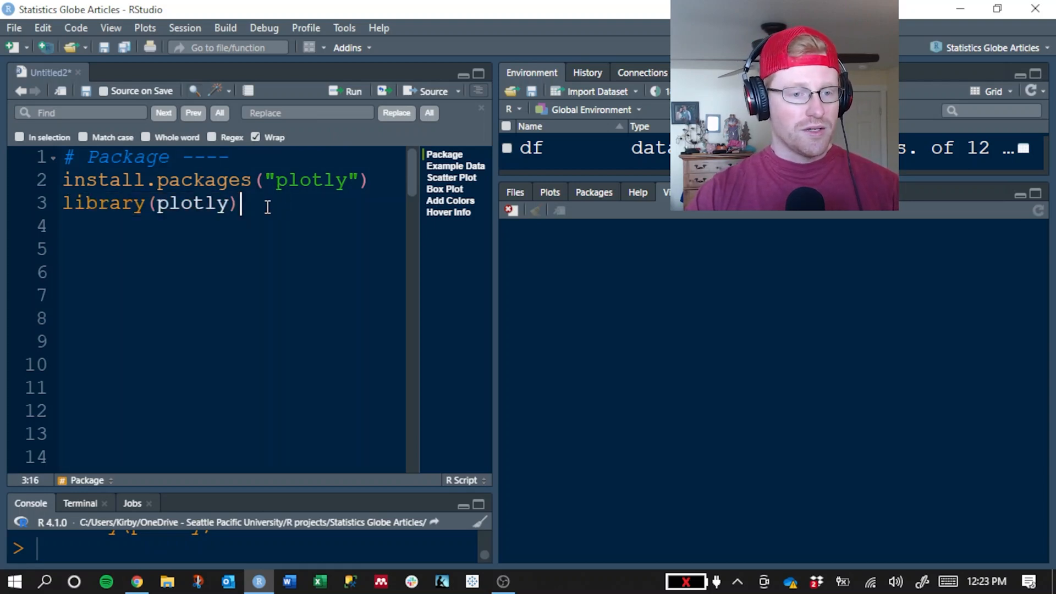
Run df <- mtcars and df$name <- row.names(df) from the Example Data section
left_click(450, 167)
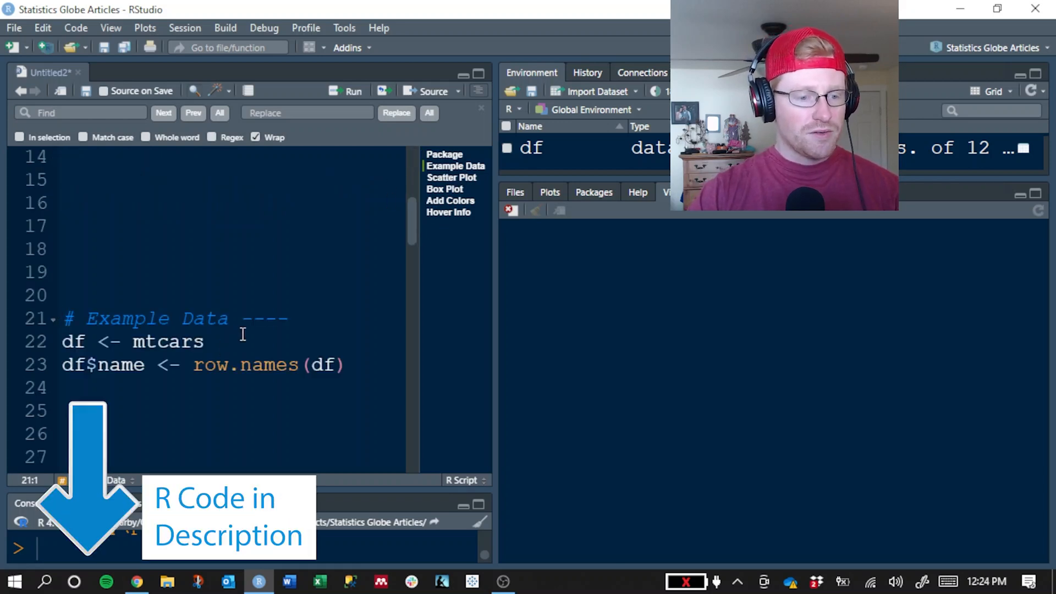
left_click(221, 342)
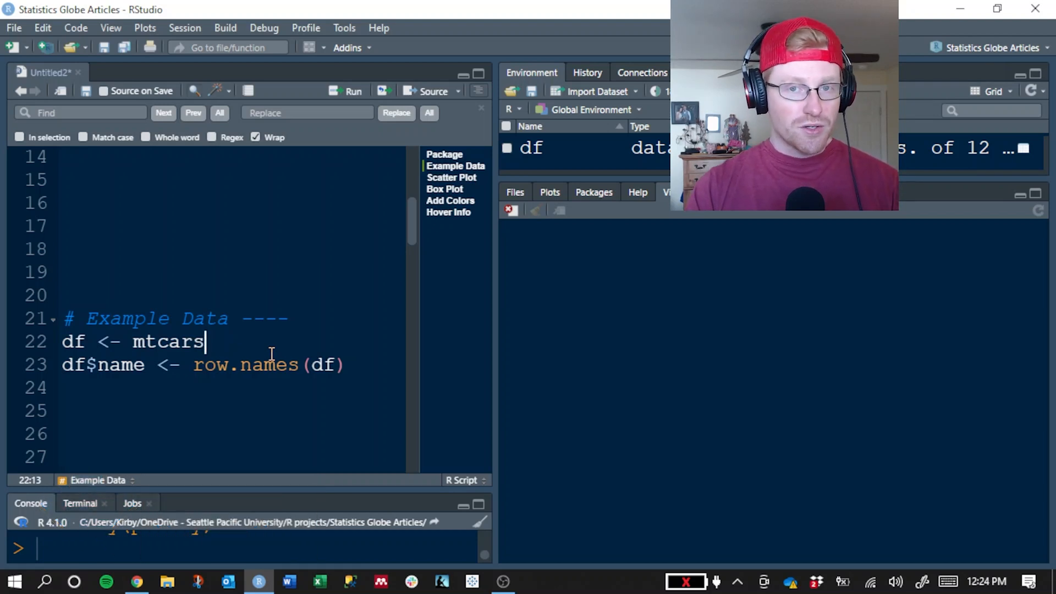
key("shift+Home")
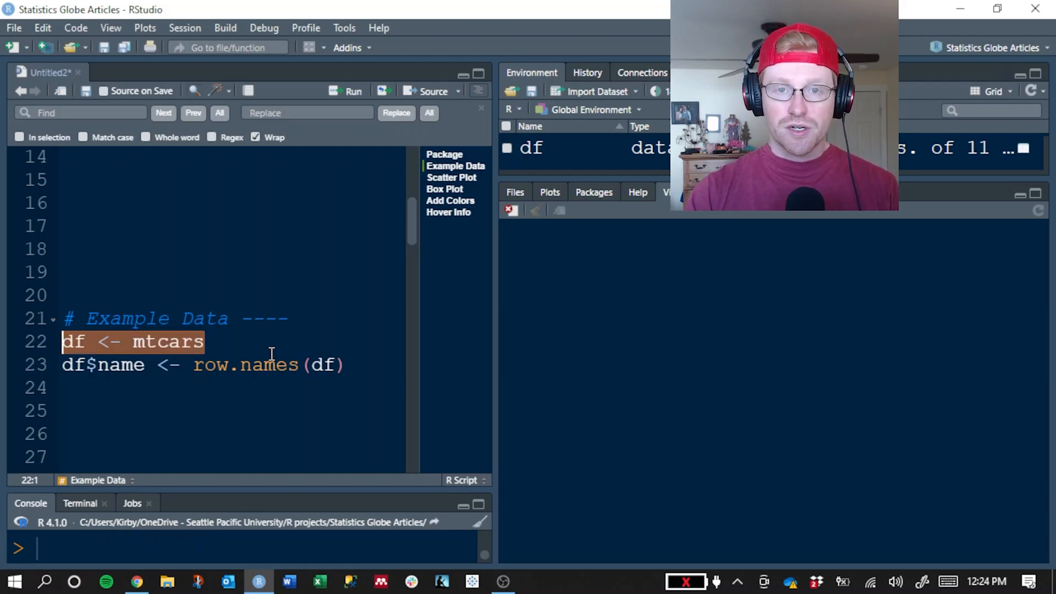
key("Left")
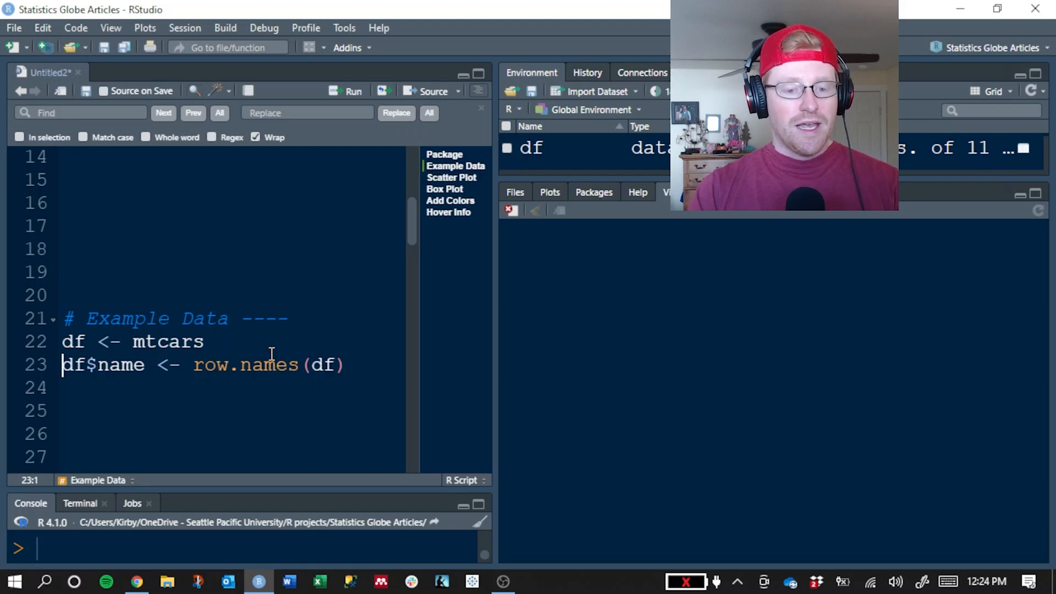
key("shift+End")
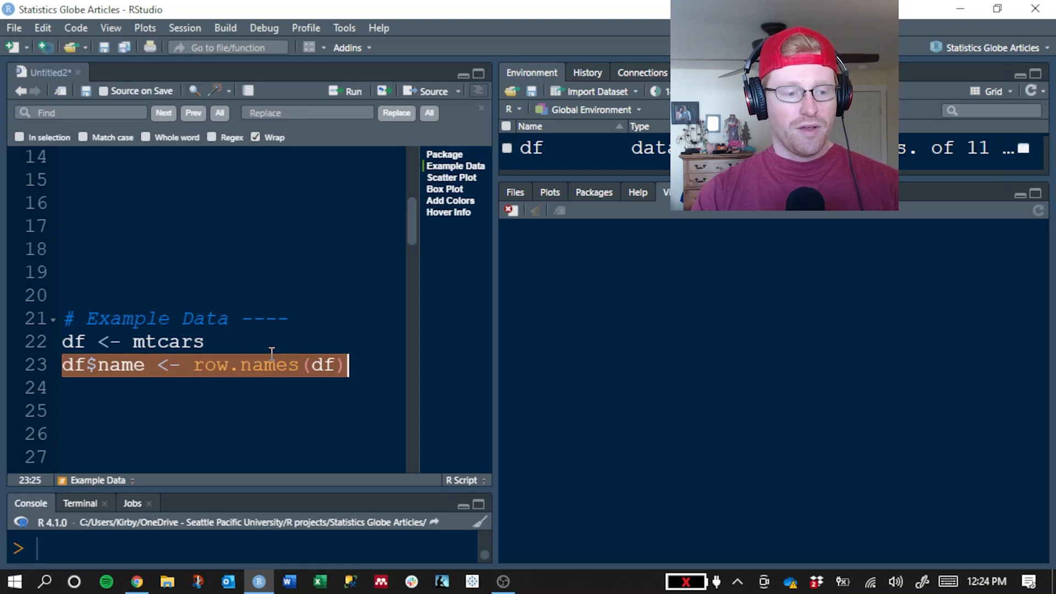
key("ctrl+Return")
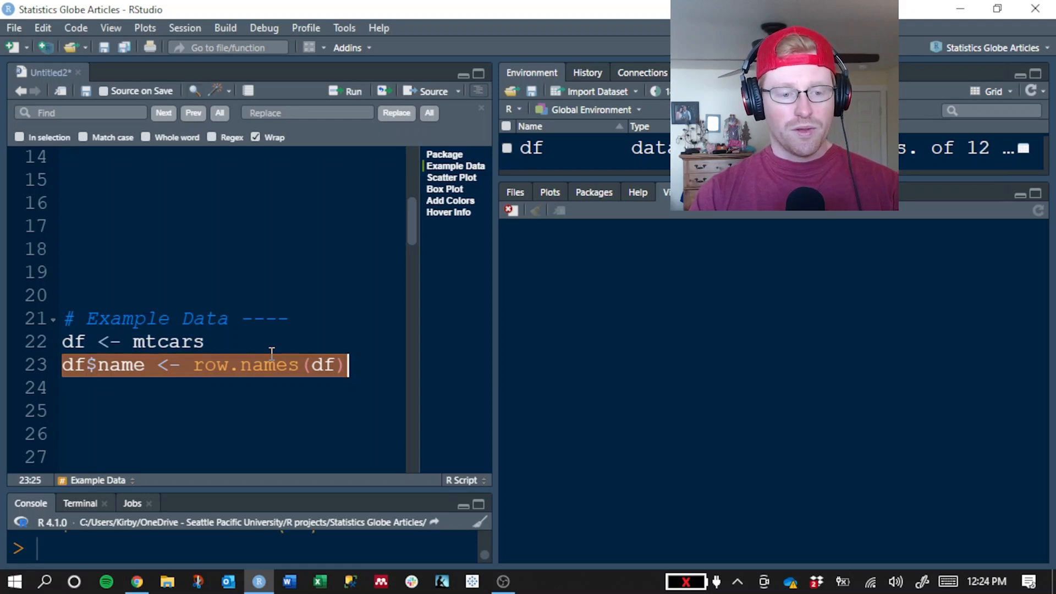
key("Right")
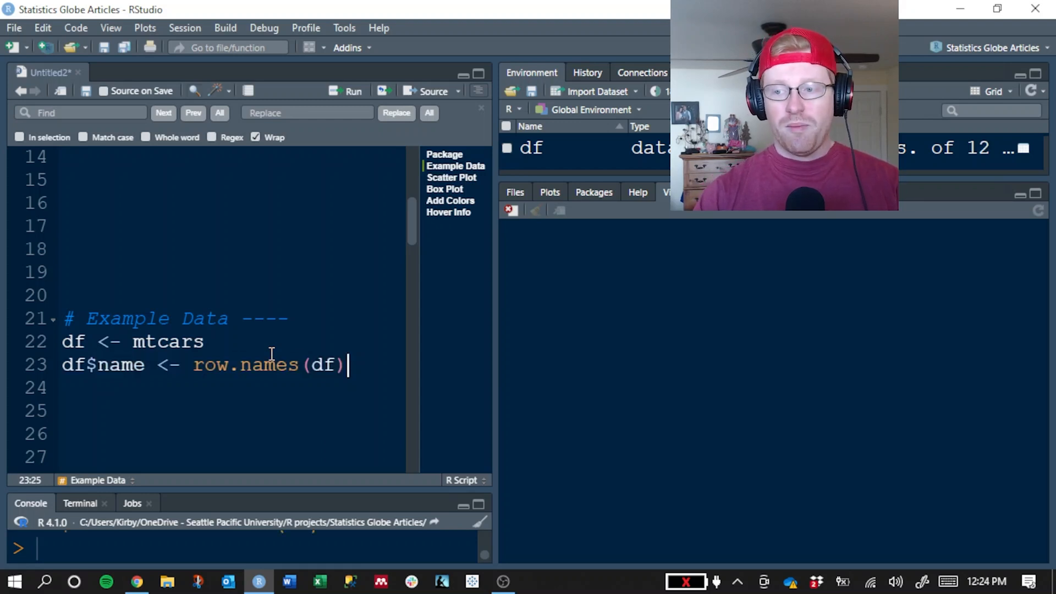
View df as a table showing the new name column, widen the pane, and return to the Untitled2 script
left_click(1023, 149)
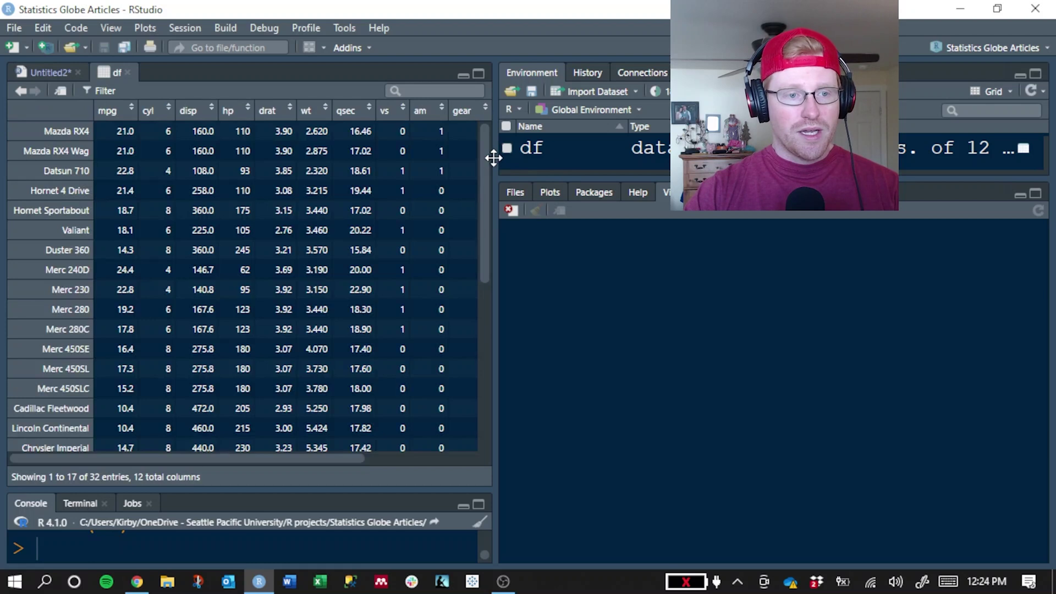
left_click_drag(495, 159, 547, 158)
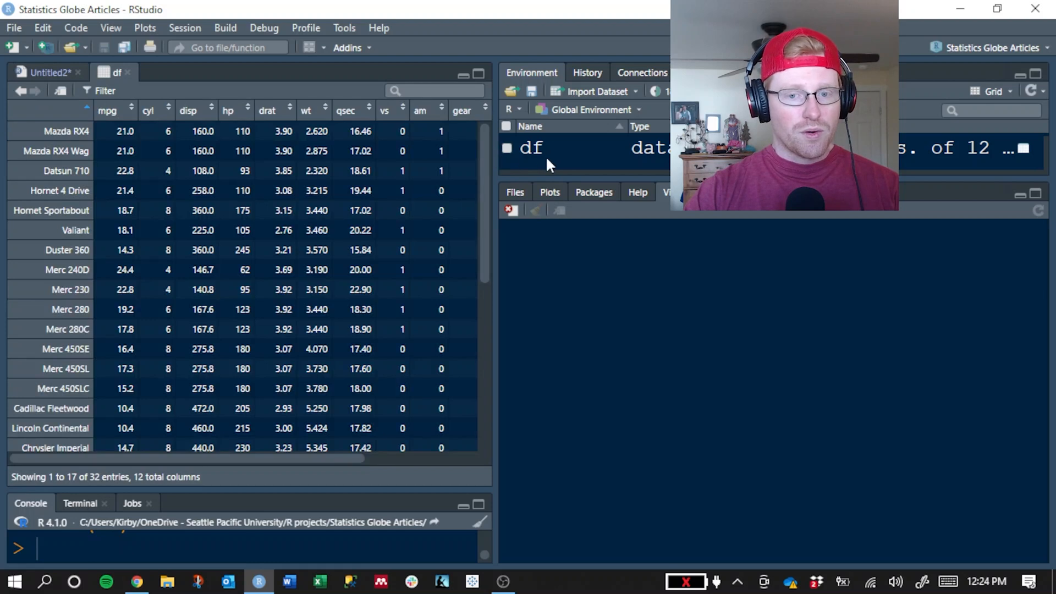
left_click_drag(620, 163, 754, 162)
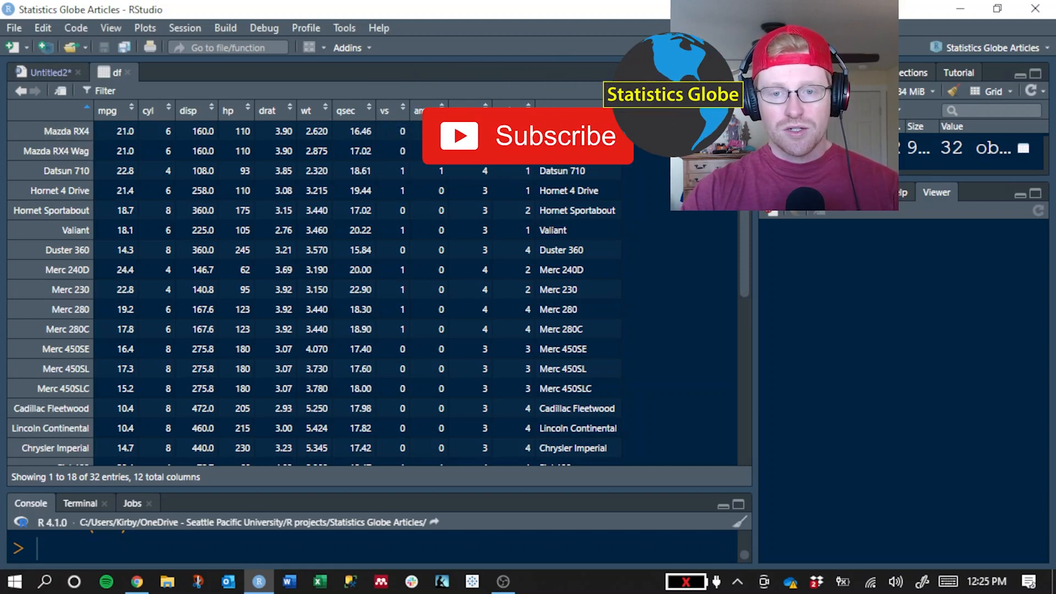
left_click(43, 73)
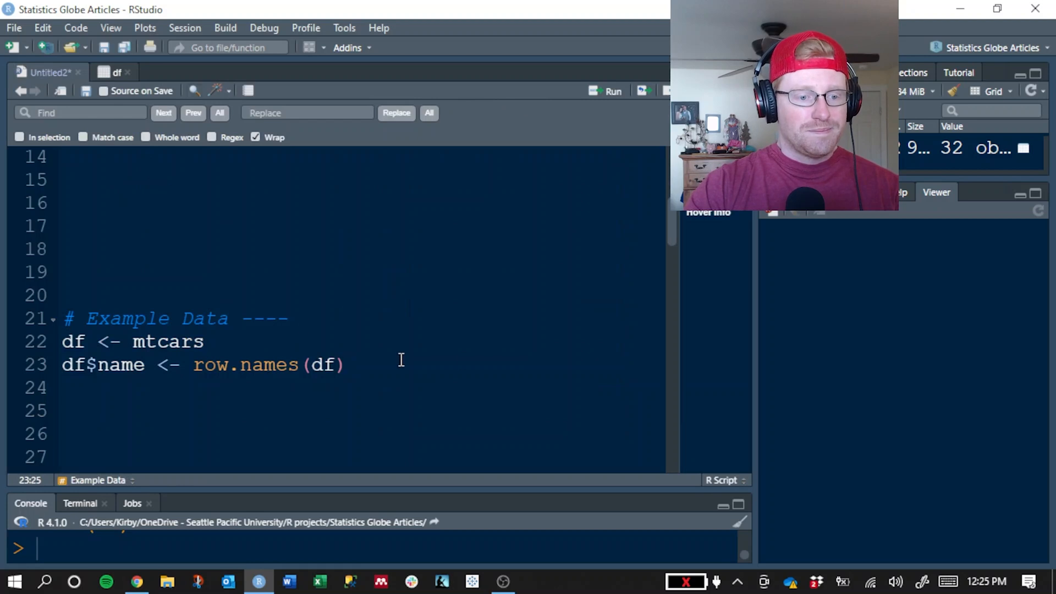
Replace the function name with plot_ly from autocomplete and remove the plotly:: prefix
left_click_drag(384, 364, 41, 340)
scroll(424, 334, "down", 2)
scroll(424, 335, "down", 2)
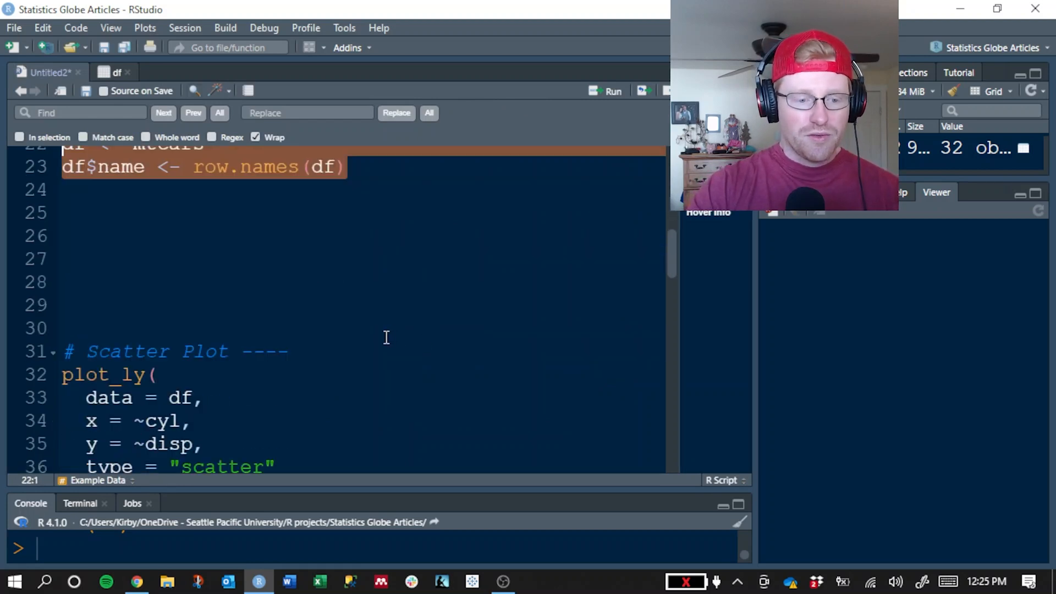
scroll(380, 334, "down", 2)
left_click(354, 327)
left_click(277, 385)
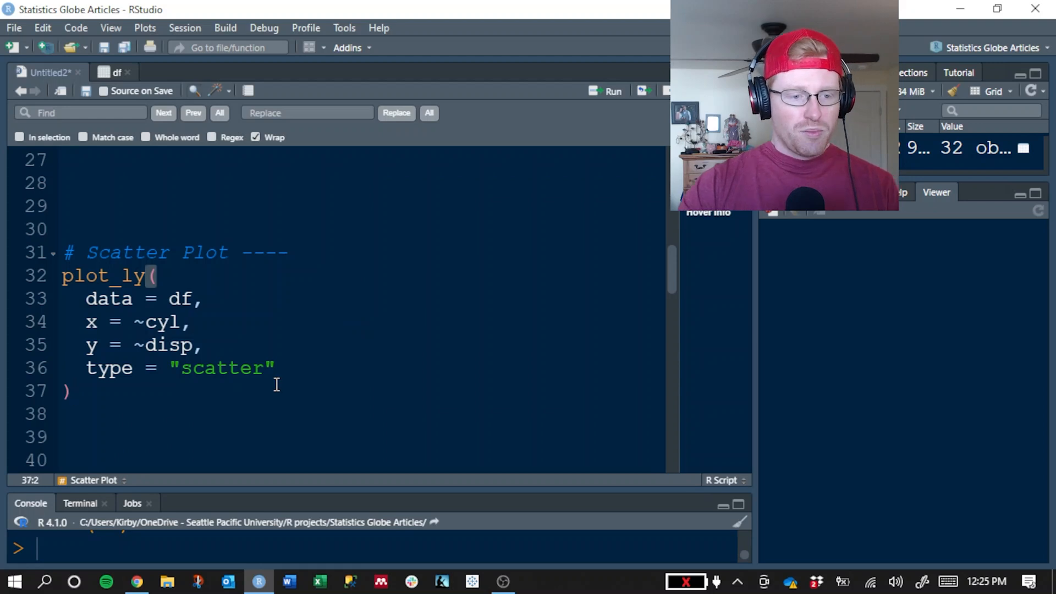
key("Up")
key("Up")
key("Up")
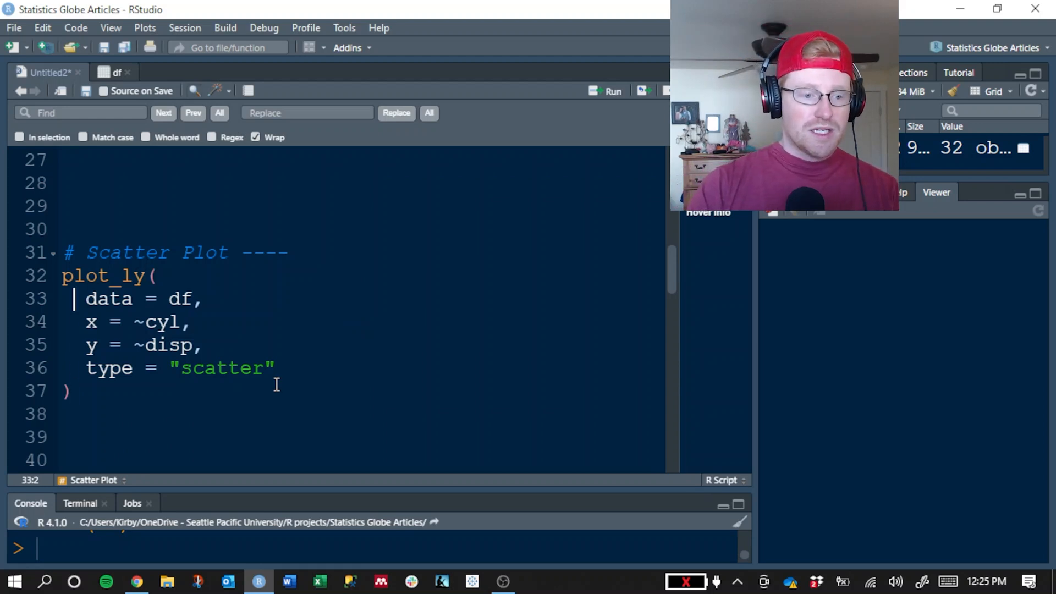
key("Up")
key("ctrl+shift+Right")
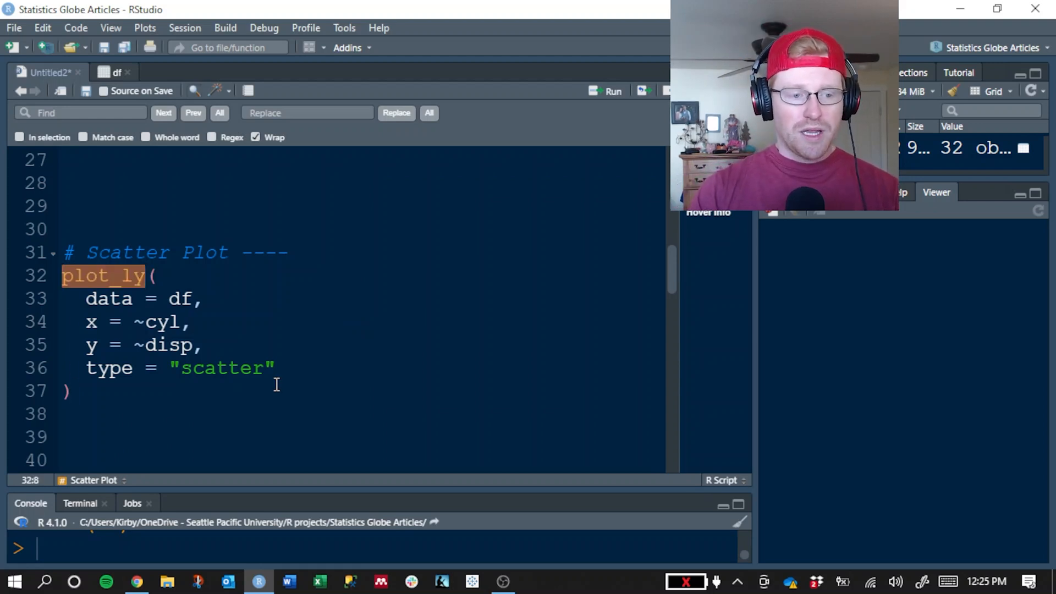
key("Left")
key("Right")
key("Right")
key("Right")
key("Right")
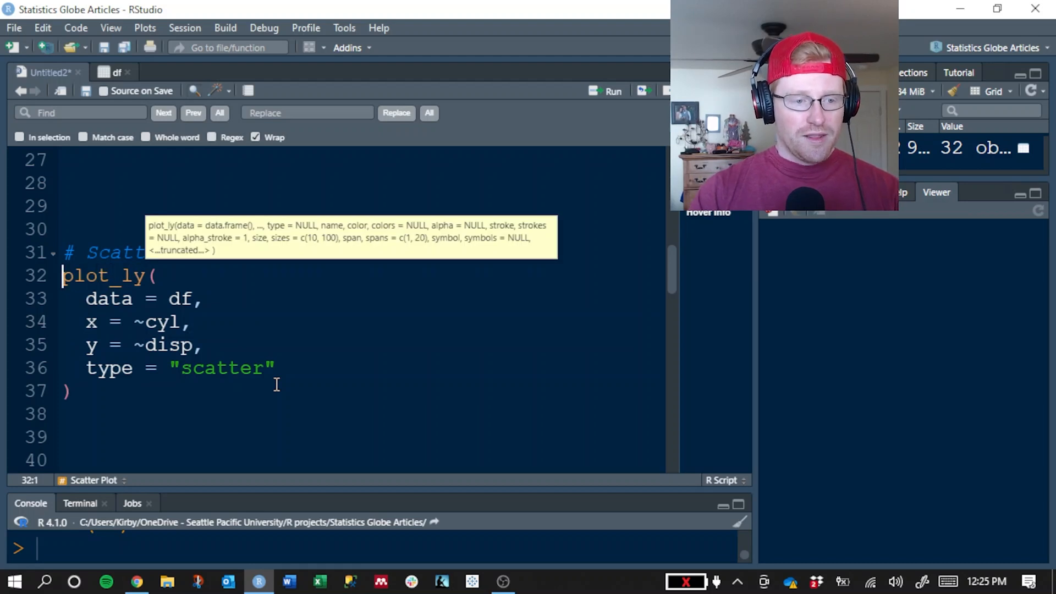
key("ctrl+shift+Right")
key("Delete")
type("plotly")
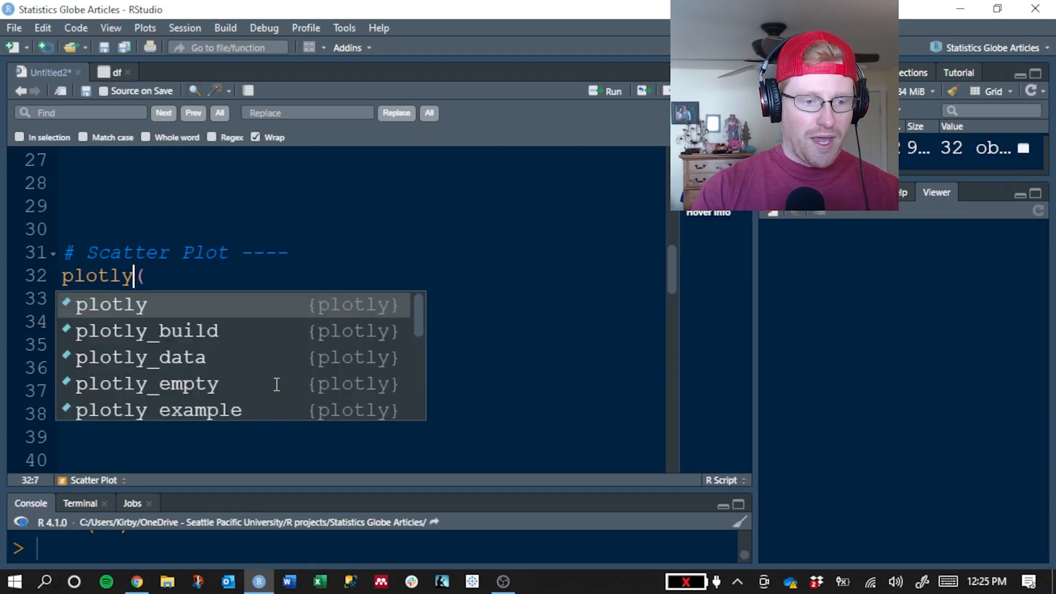
type("::k")
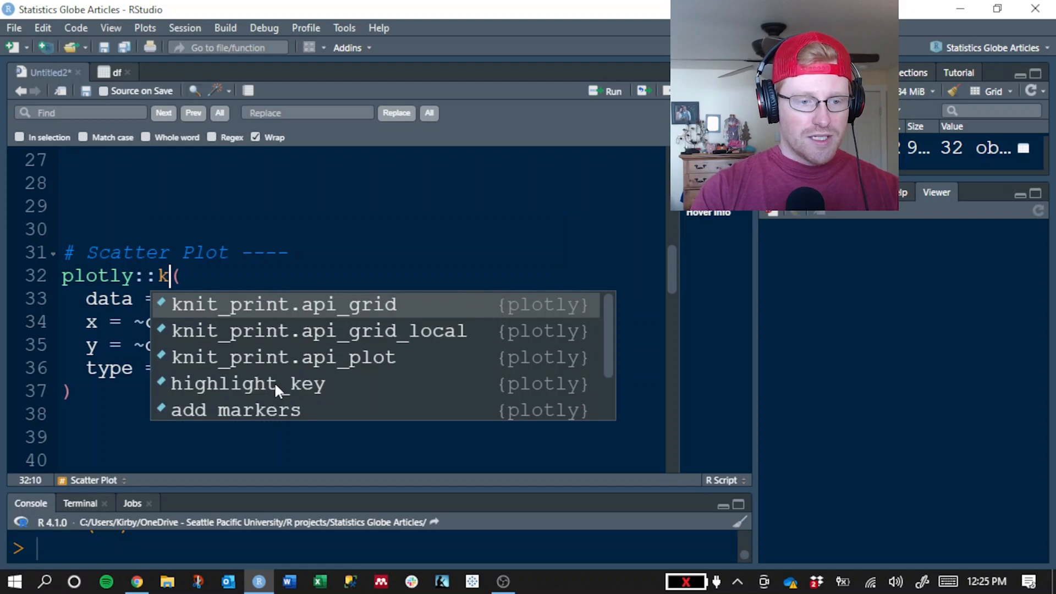
key("BackSpace")
type("plot")
key("Down")
key("Down")
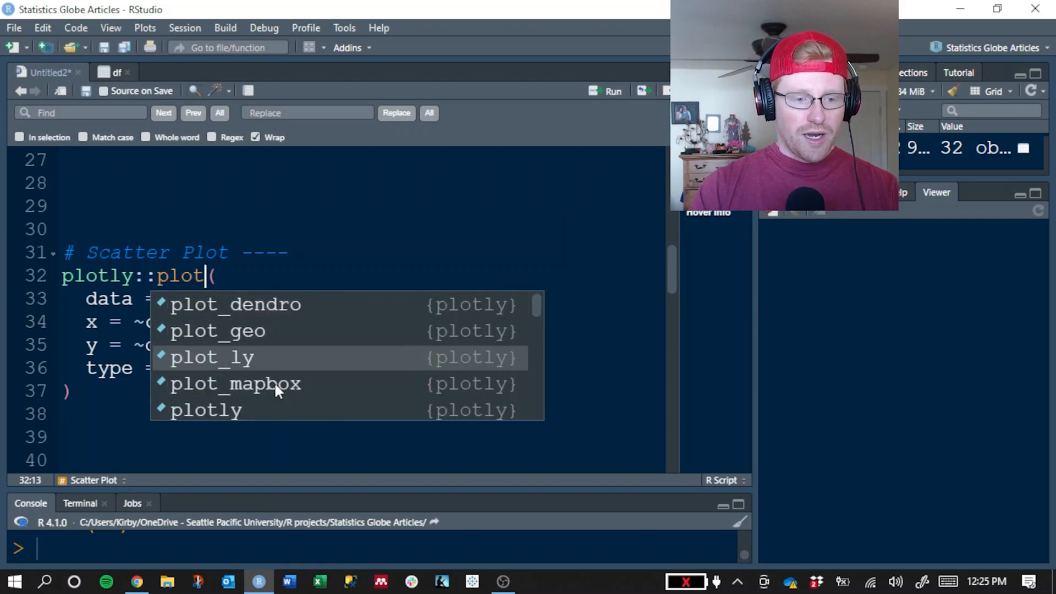
left_click(232, 361)
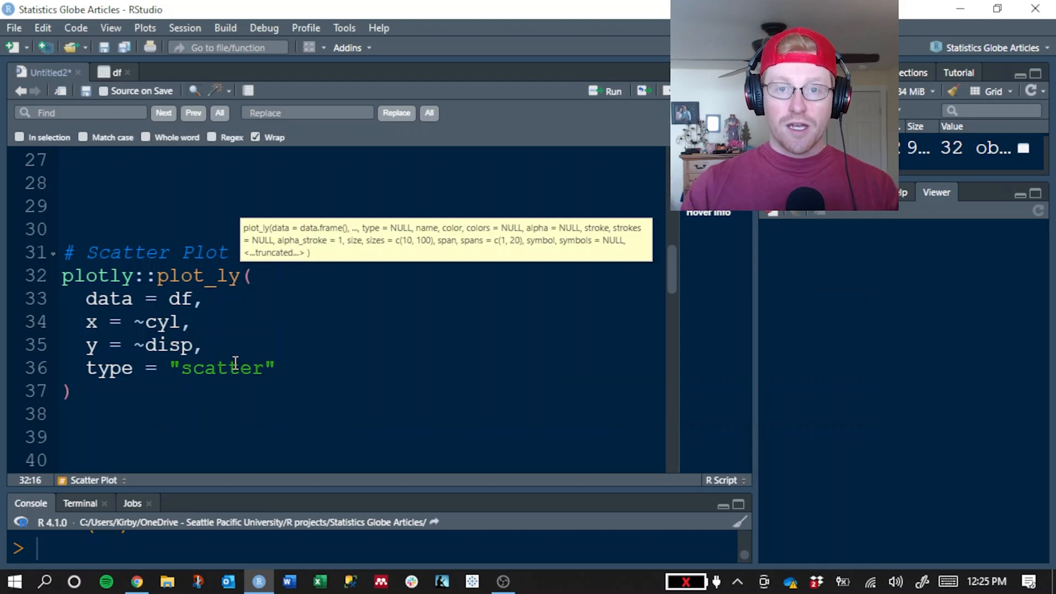
key("Left")
key("Left")
key("Left")
key("shift+Home")
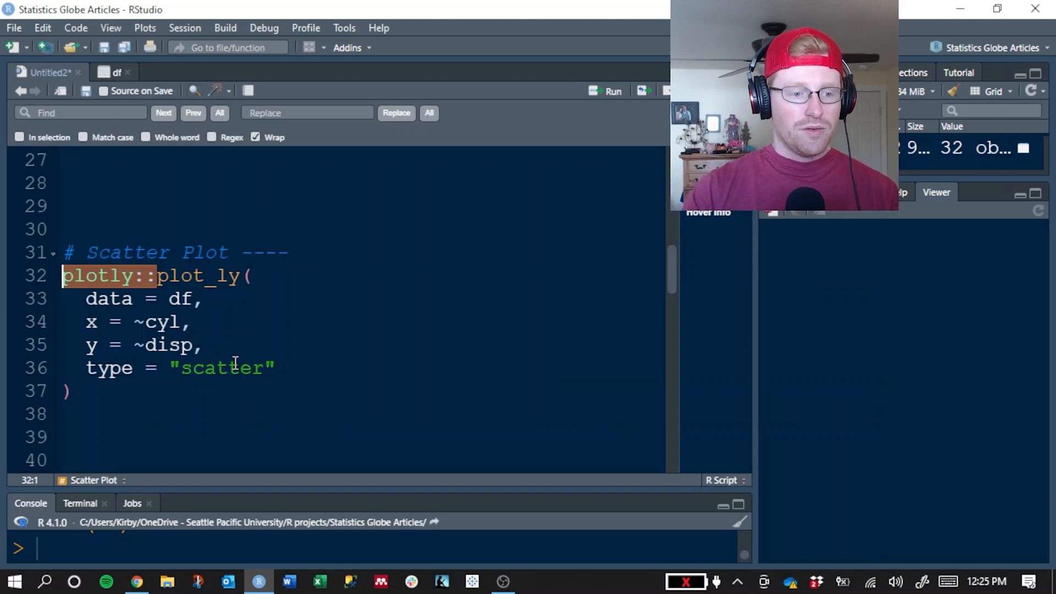
key("BackSpace")
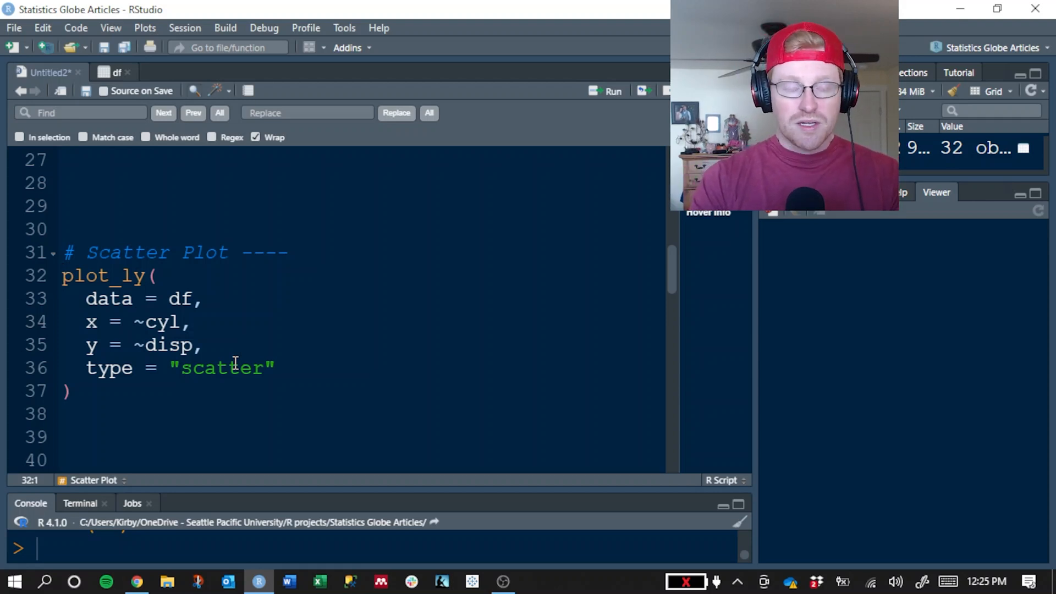
Walk through the call highlighting data = df and the x = ~cyl argument with its tilde
key("shift+Down")
key("shift+Down")
key("shift+Down")
key("shift+Down")
key("shift+Down")
key("shift+End")
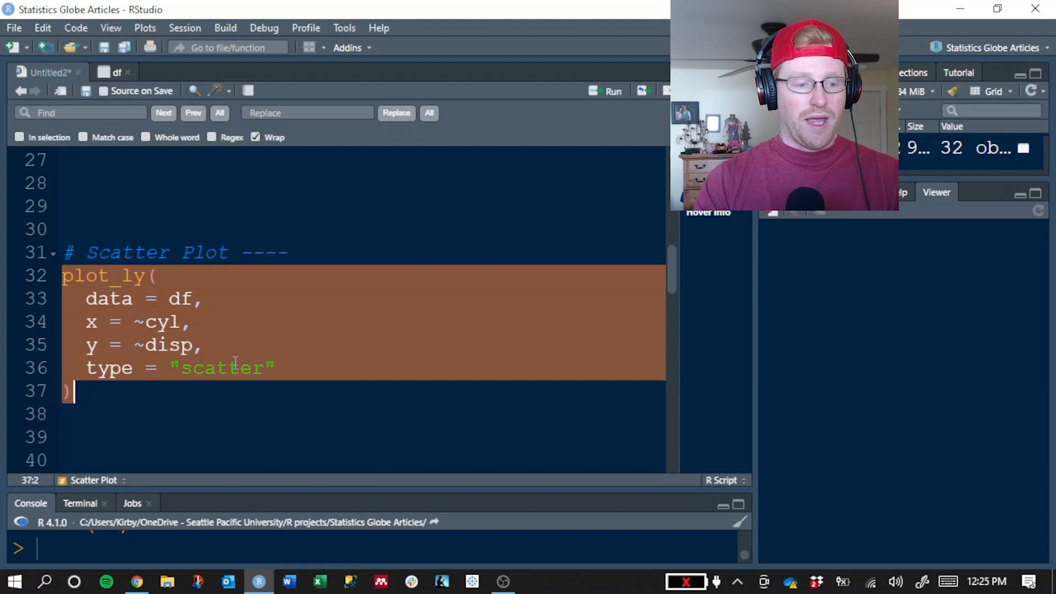
key("Up")
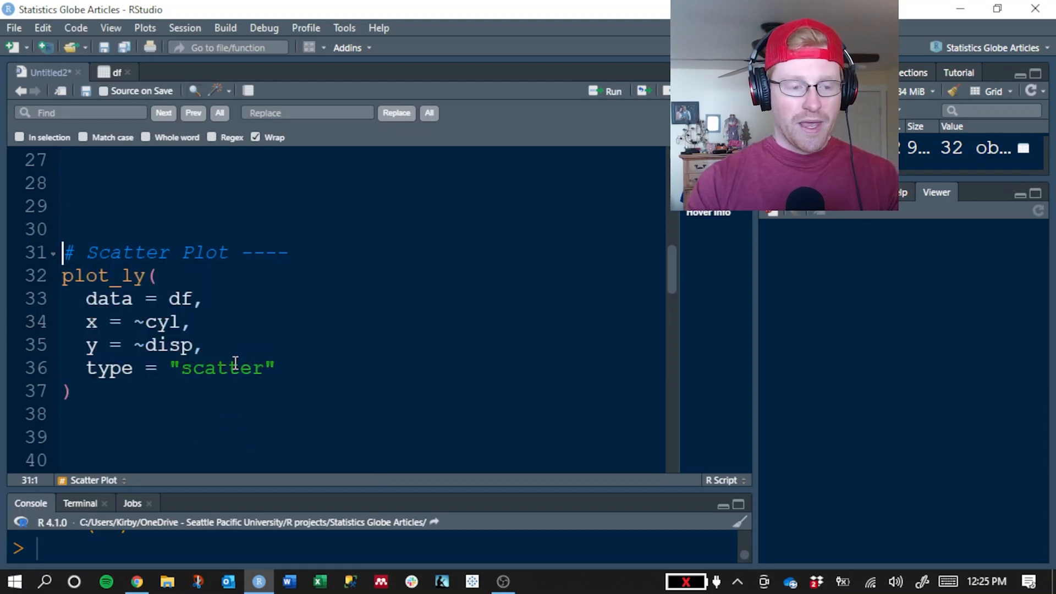
key("Down")
key("Down")
key("shift+End")
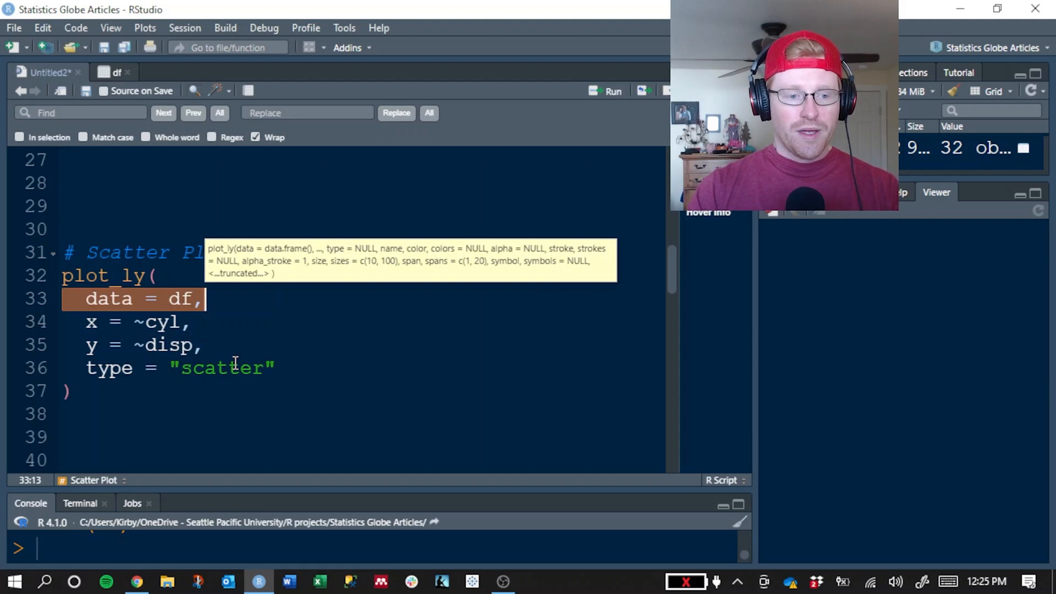
key("Right")
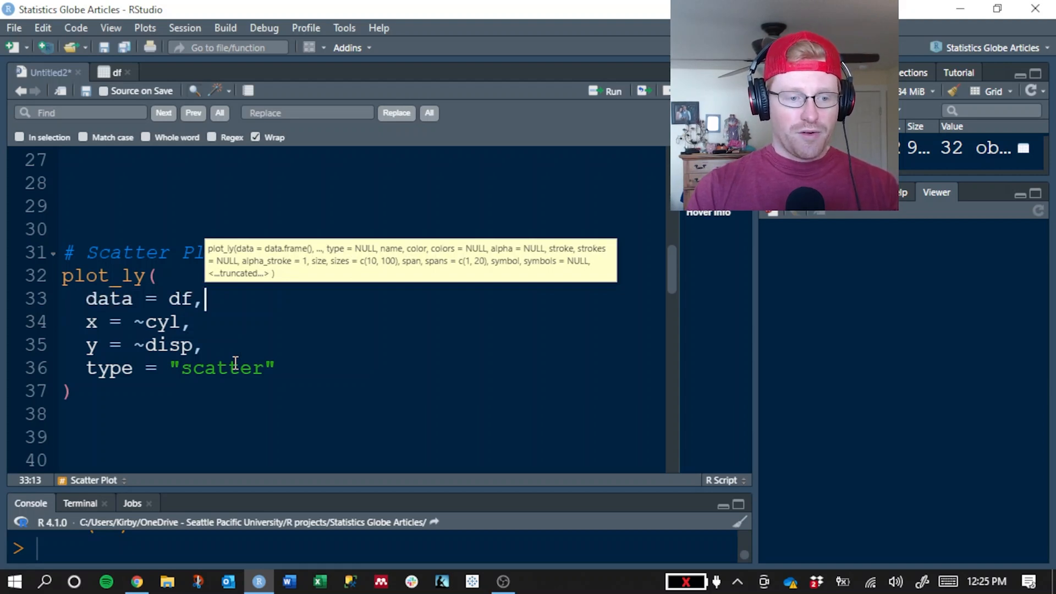
key("Home")
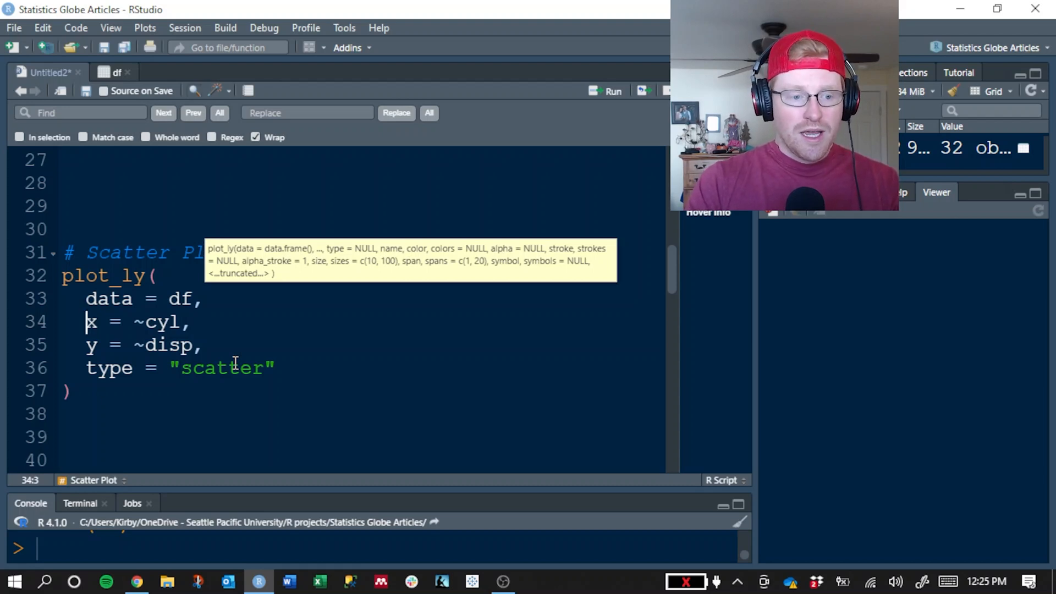
key("Right")
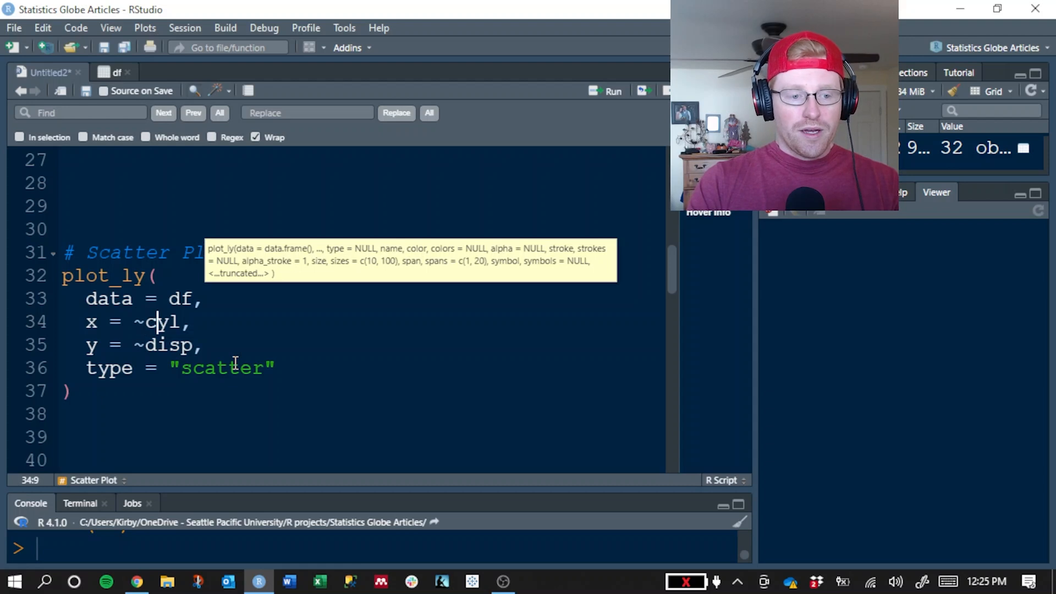
key("Left")
key("shift+Right")
key("shift+Right")
key("shift+Right")
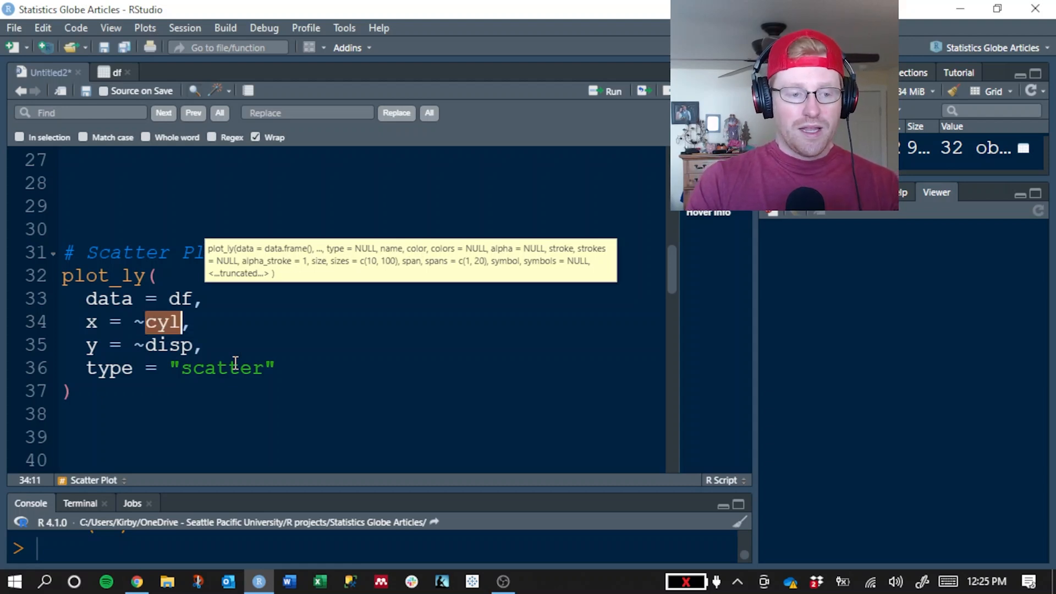
key("Left")
key("shift+Left")
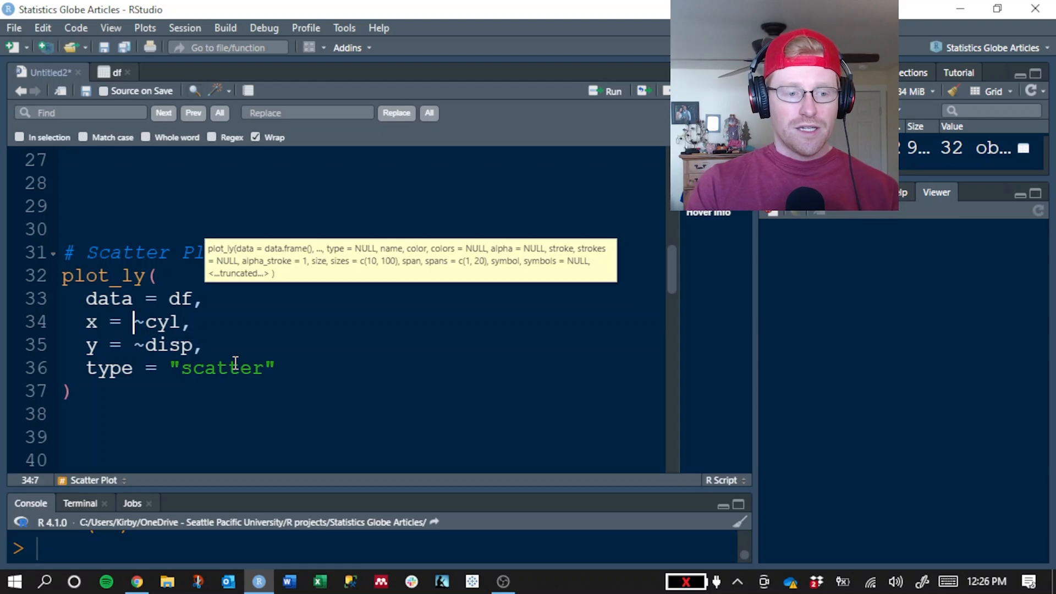
key("End")
key("shift+Home")
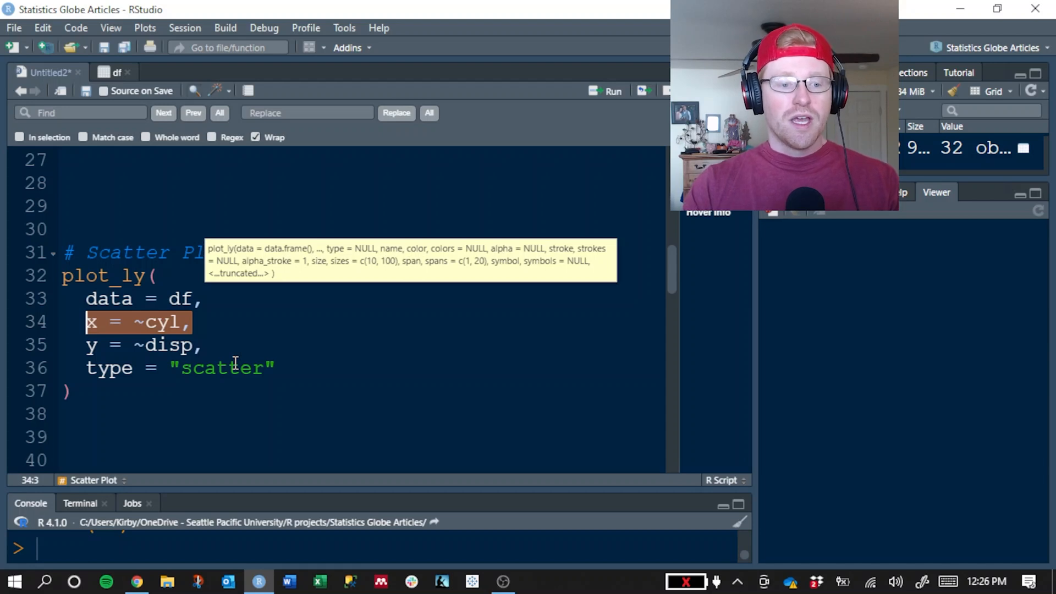
key("Down")
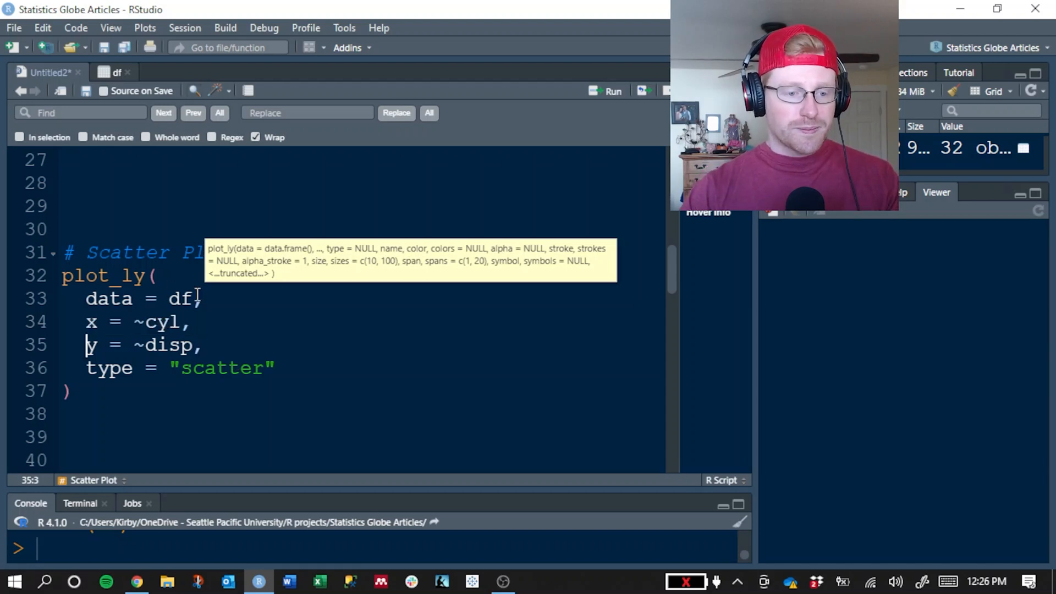
Delete and restore the tilde before cyl to show the formula syntax for x
left_click_drag(171, 298, 195, 298)
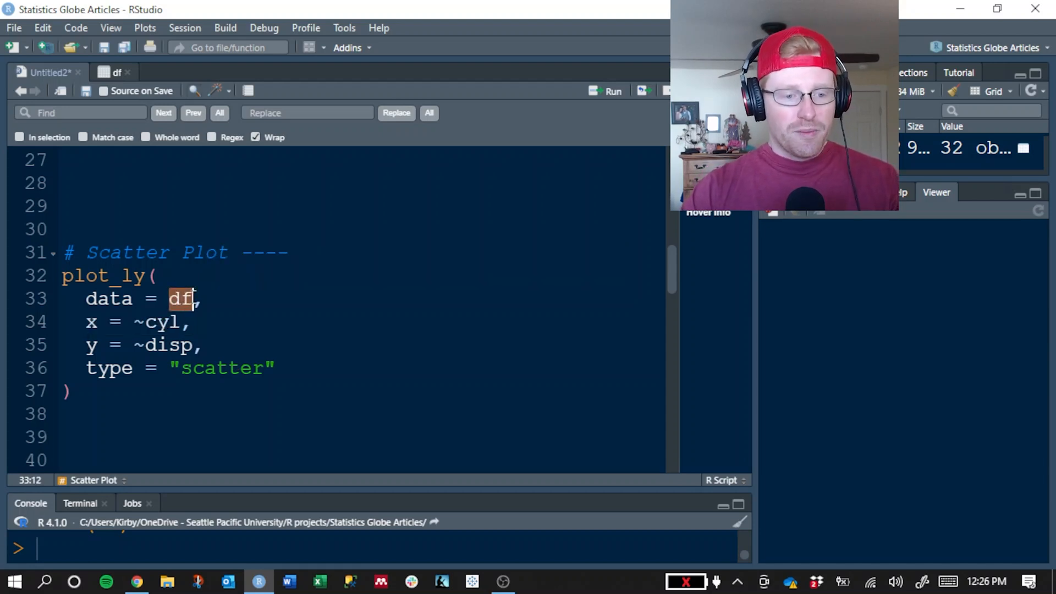
left_click_drag(146, 322, 184, 323)
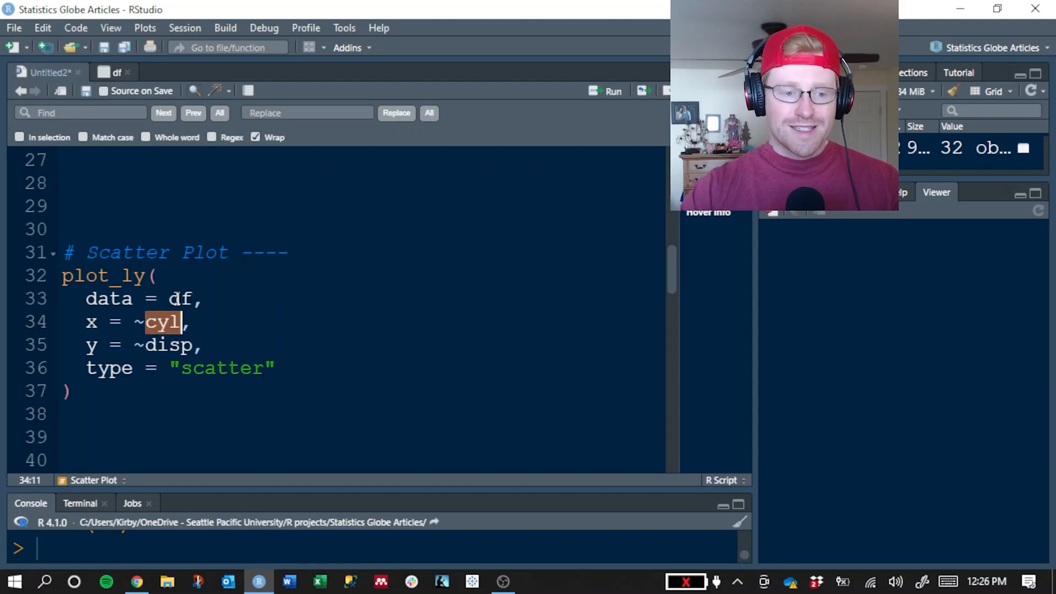
double_click(176, 299)
left_click(168, 299)
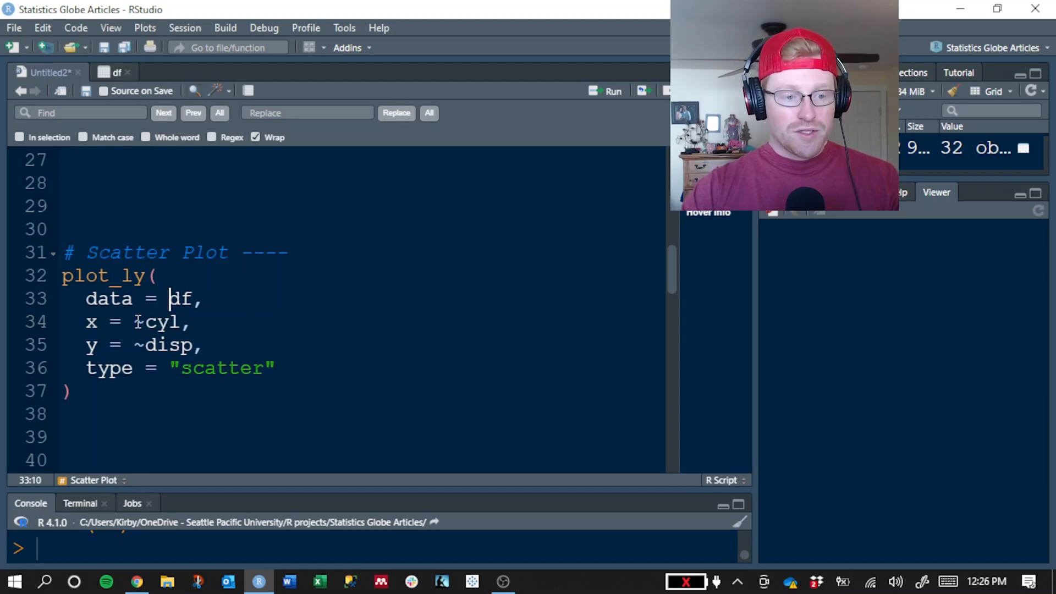
left_click_drag(138, 322, 145, 323)
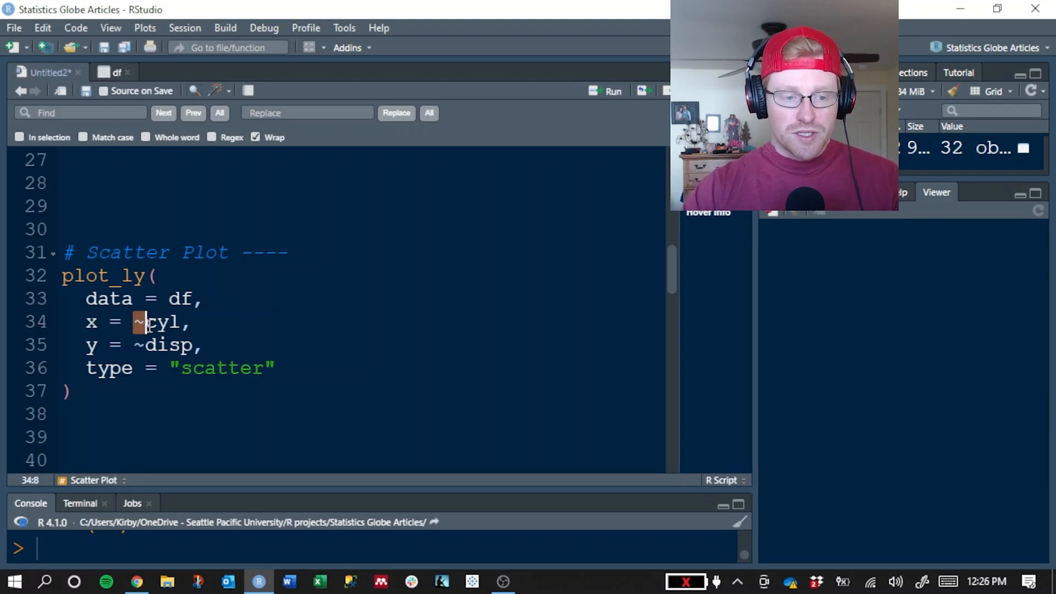
key("BackSpace")
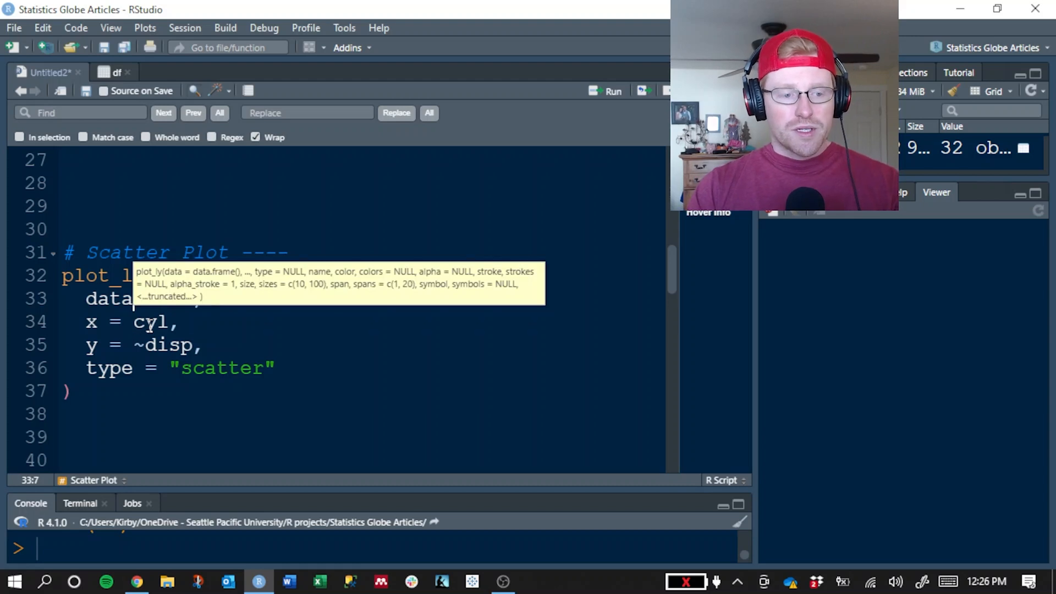
key("Up")
key("End")
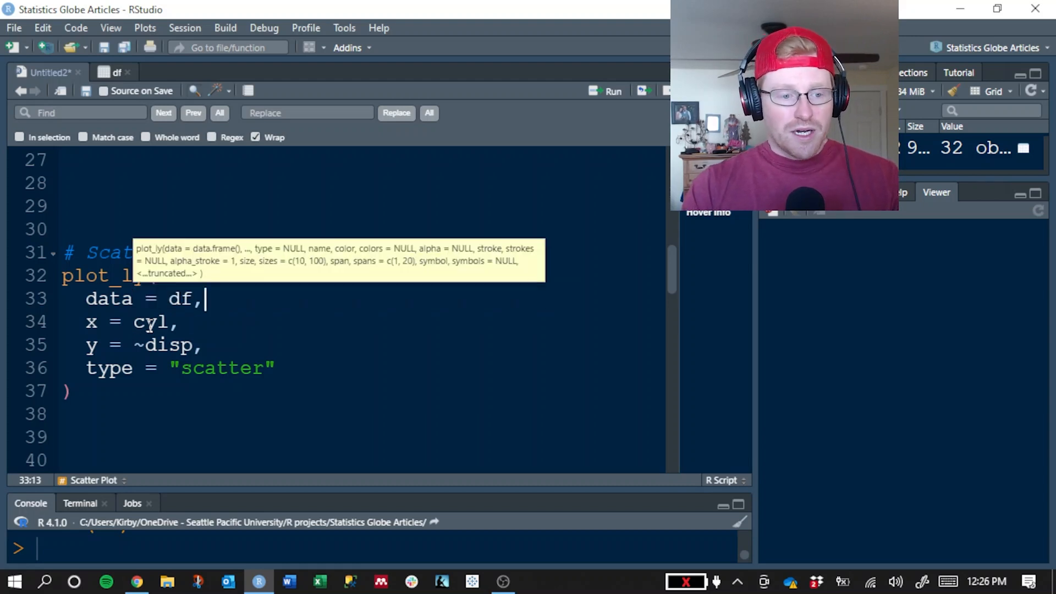
key("ctrl+shift+Left")
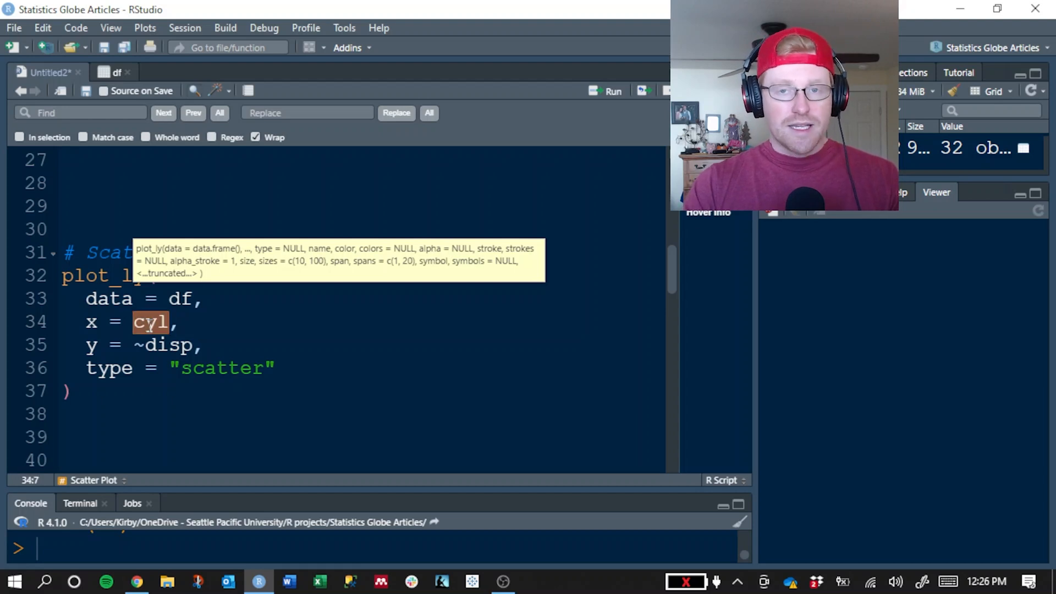
key("Left")
type("~")
key("End")
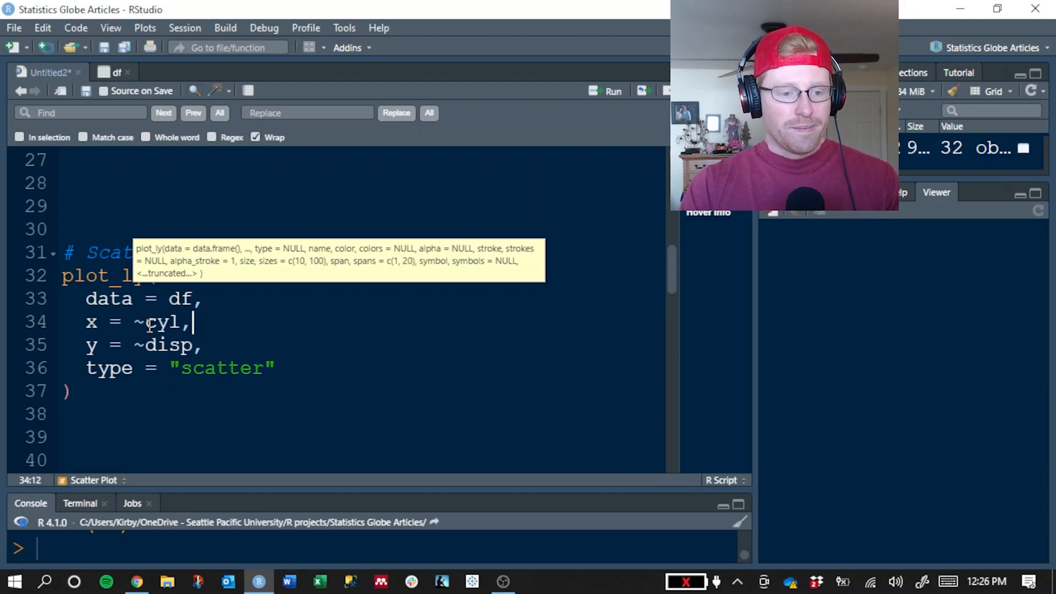
Point out x = ~cyl, y = ~disp and type = "scatter", then select the whole plot_ly call
mouse_move(86, 322)
left_mouse_down()
mouse_move(193, 323)
mouse_move(86, 345)
mouse_move(207, 369)
mouse_move(289, 367)
left_mouse_up()
left_click(93, 345)
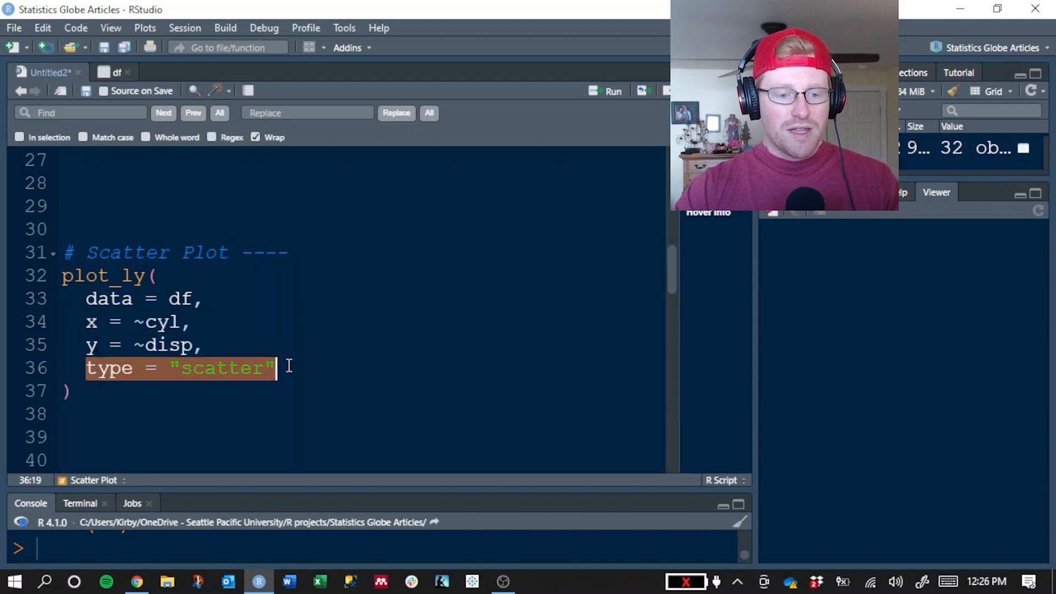
left_click(288, 366)
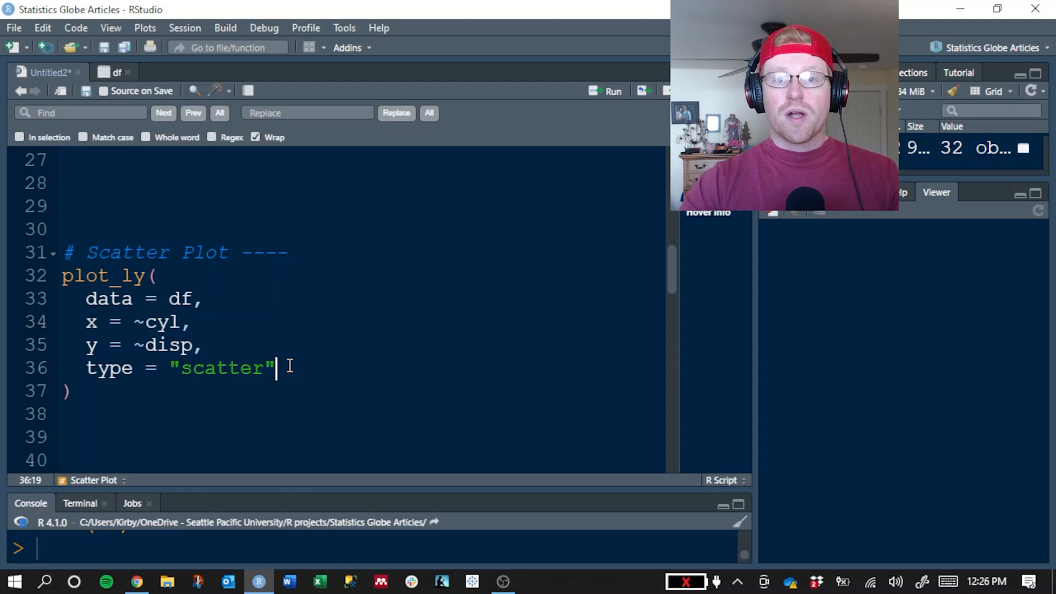
left_click_drag(107, 392, 37, 281)
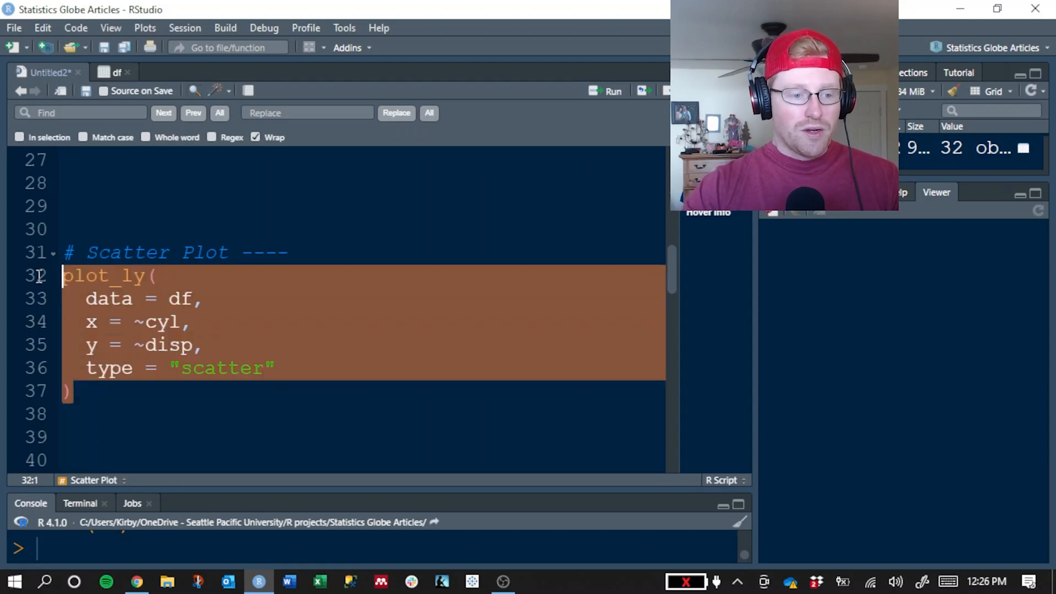
Run the plot_ly scatter code and widen the Viewer pane for the cyl vs disp plot
key("ctrl+Return")
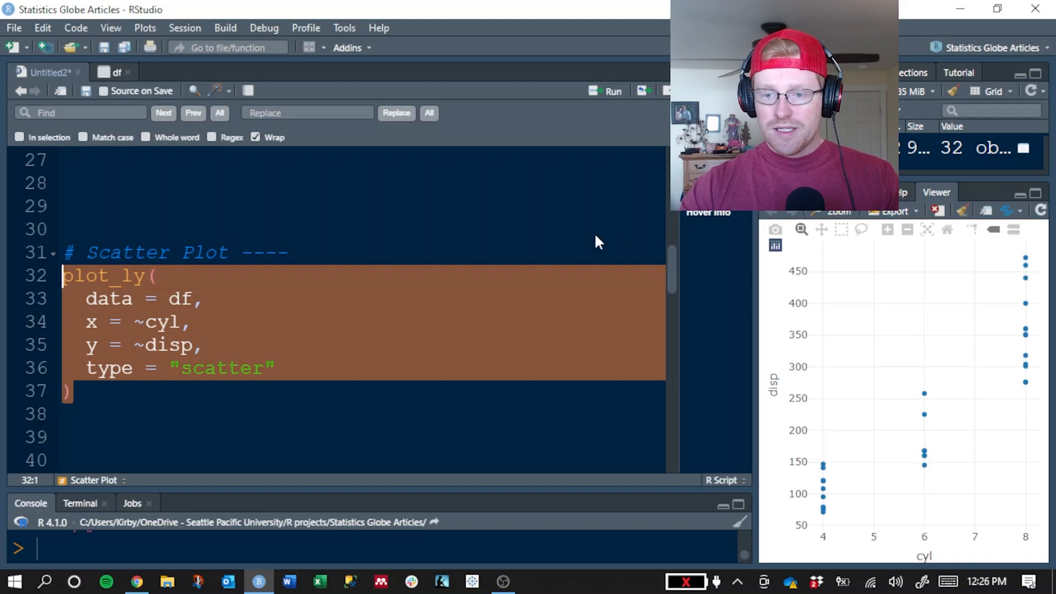
left_click_drag(598, 241, 545, 246)
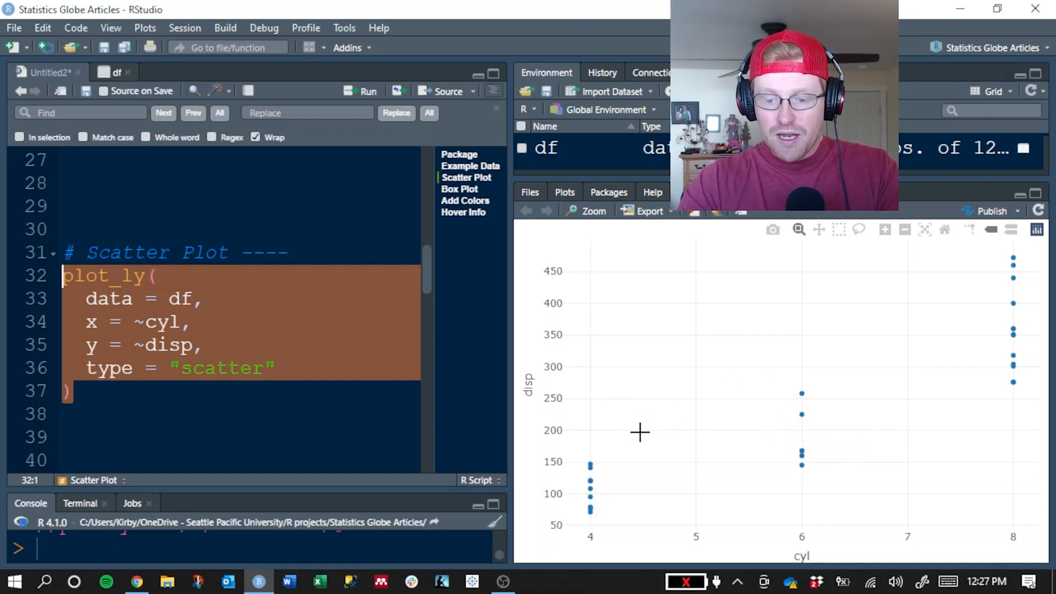
Box-zoom, autoscale, zoom in and out, ending zoomed on the 4-cylinder points (disp about 60–160)
left_click_drag(635, 433, 550, 537)
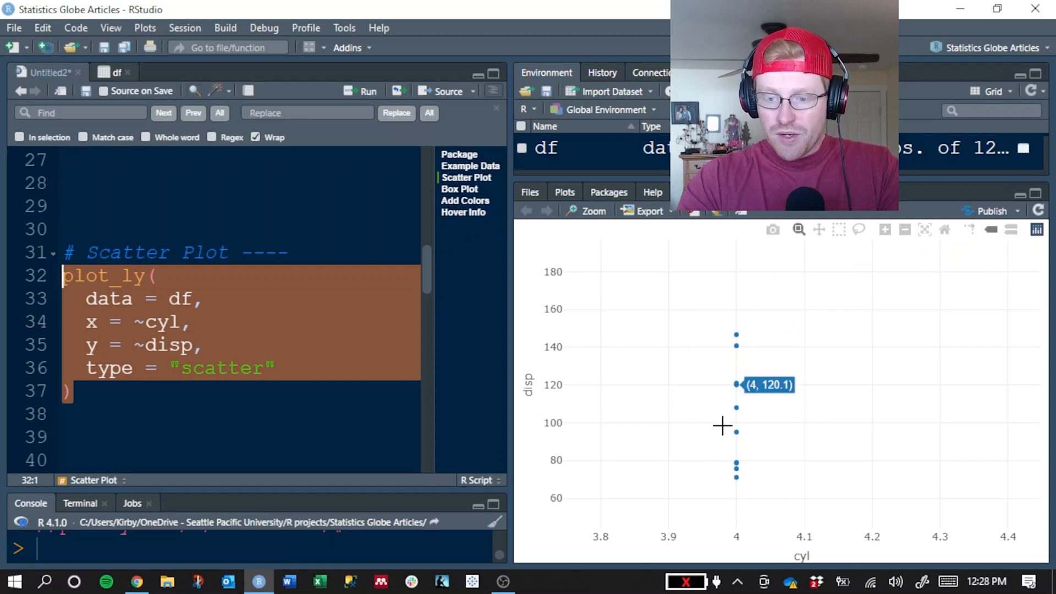
left_click(926, 231)
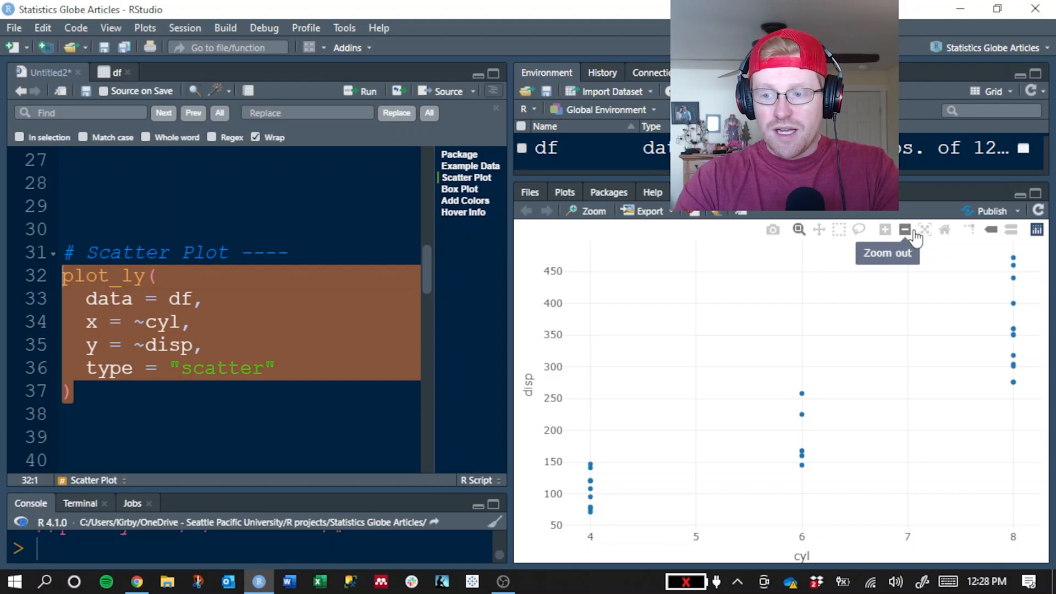
left_click(884, 230)
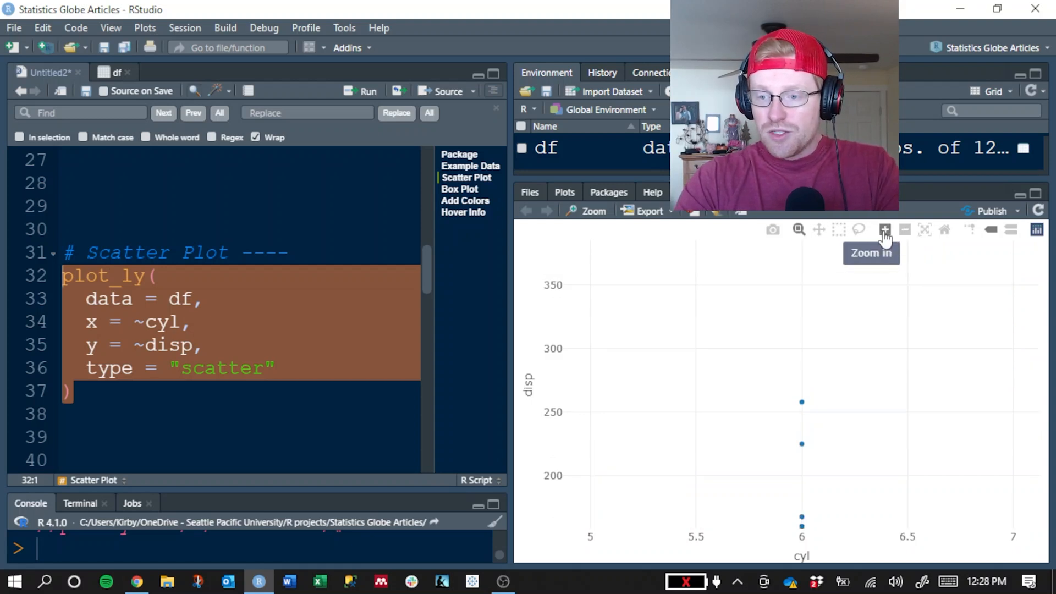
left_click(905, 231)
left_click(906, 231)
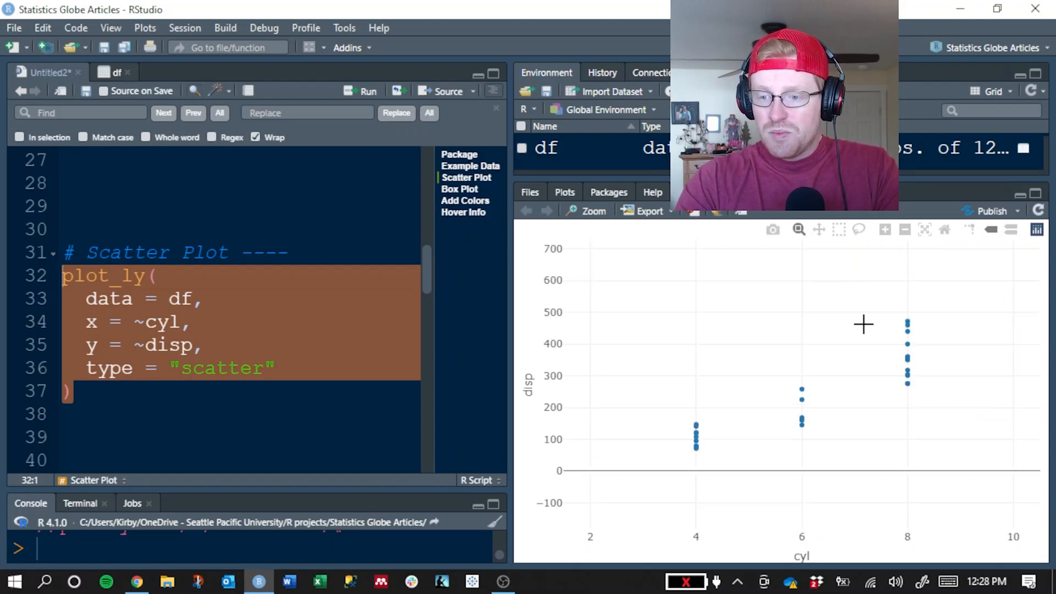
left_click(925, 230)
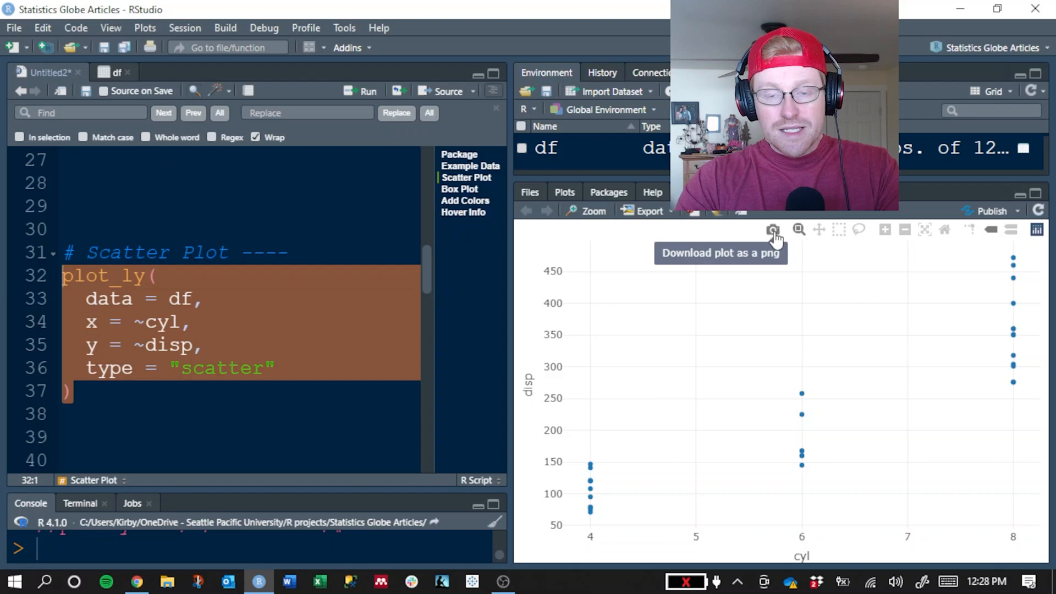
mouse_move(637, 427)
left_mouse_down()
mouse_move(545, 563)
mouse_move(563, 524)
left_mouse_up()
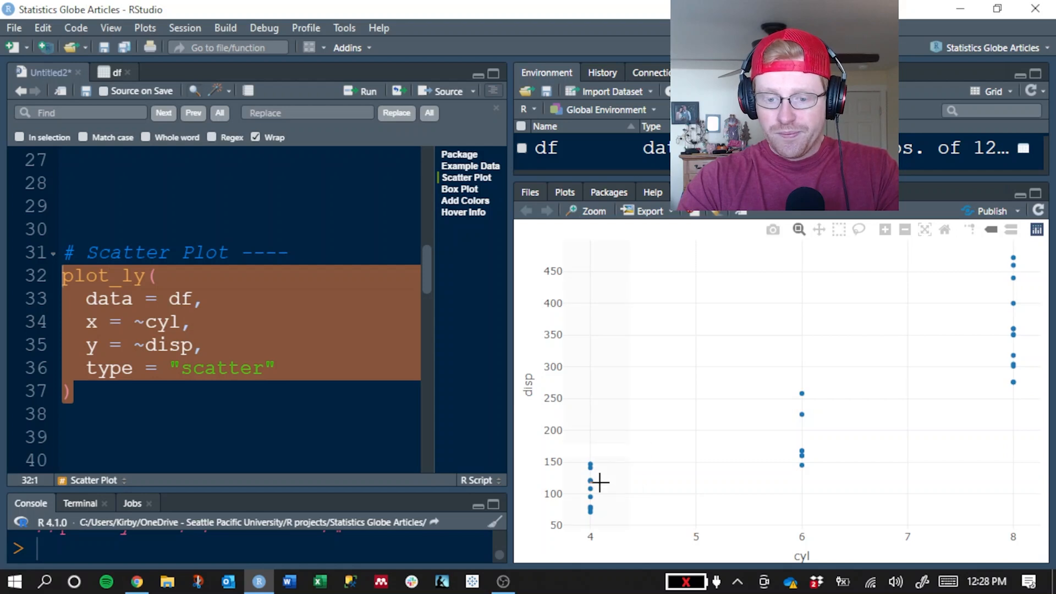
left_click_drag(606, 441, 566, 529)
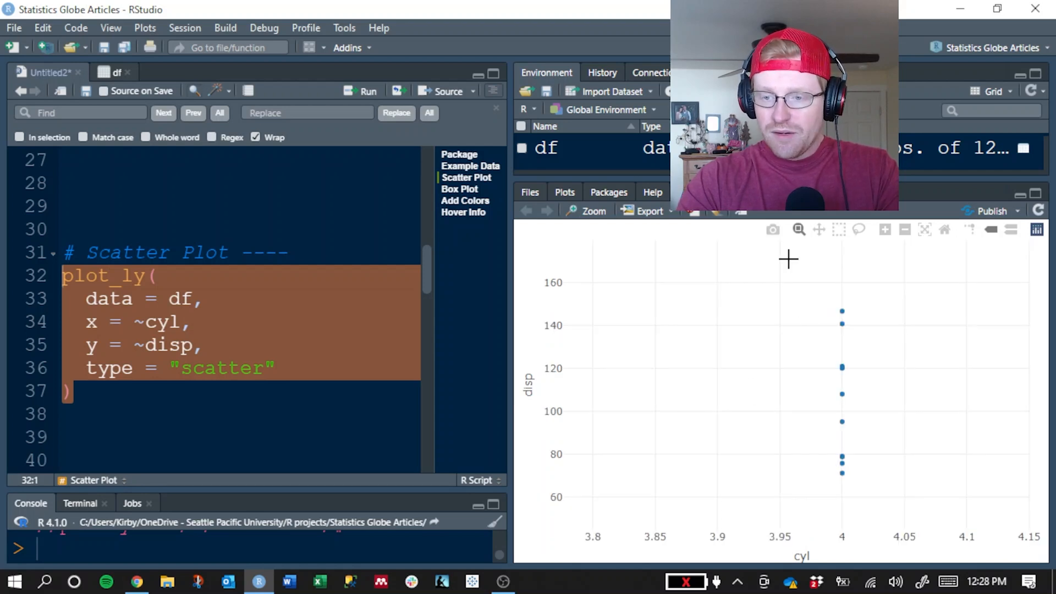
left_click(773, 231)
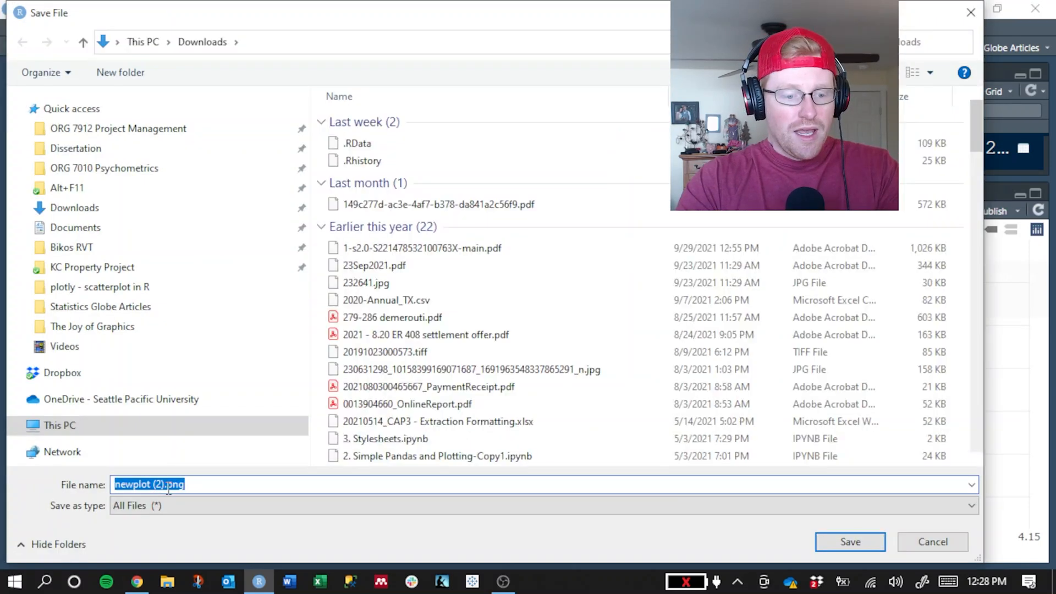
left_click(968, 16)
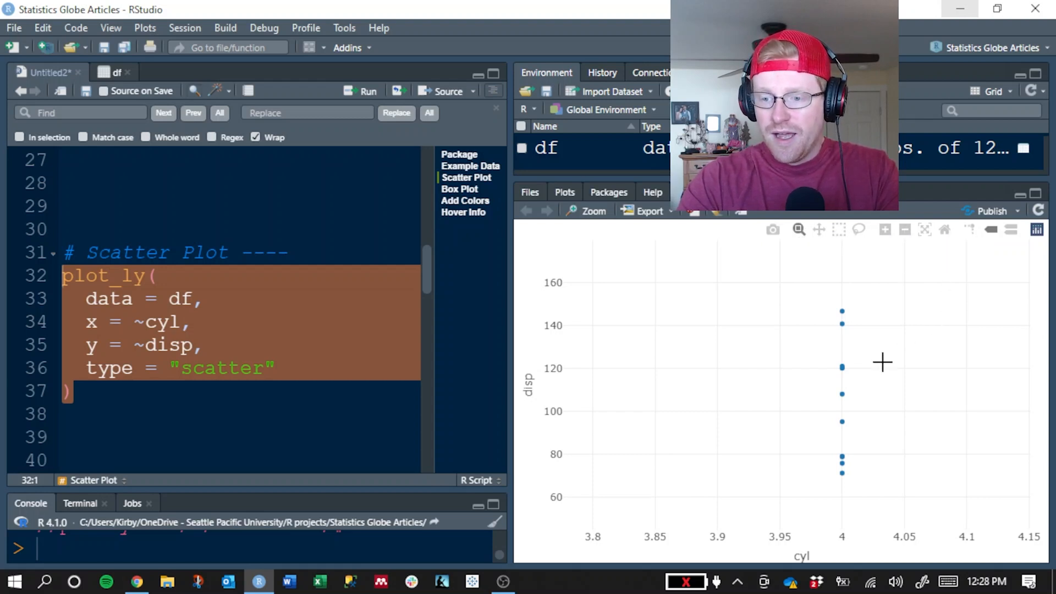
left_click(923, 230)
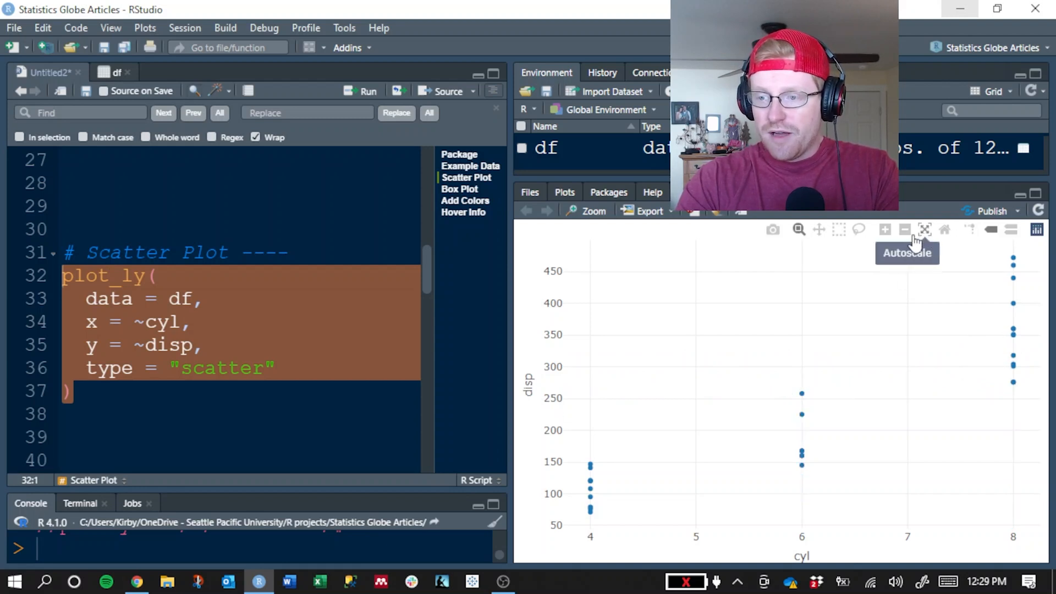
Deselect and then reselect the scatter plot_ly code block in the editor
left_click(193, 400)
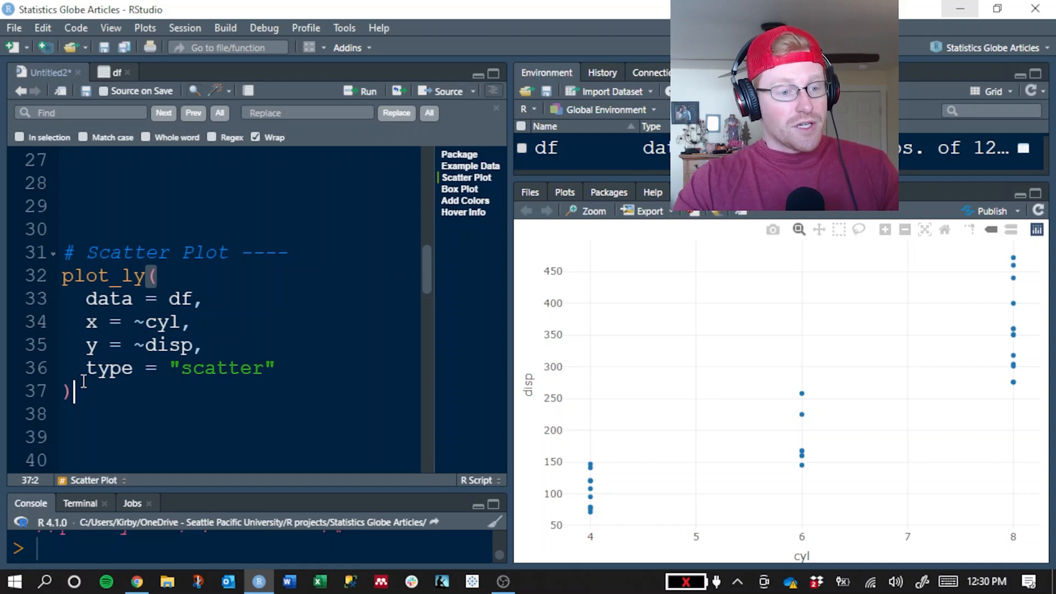
left_click_drag(74, 391, 42, 270)
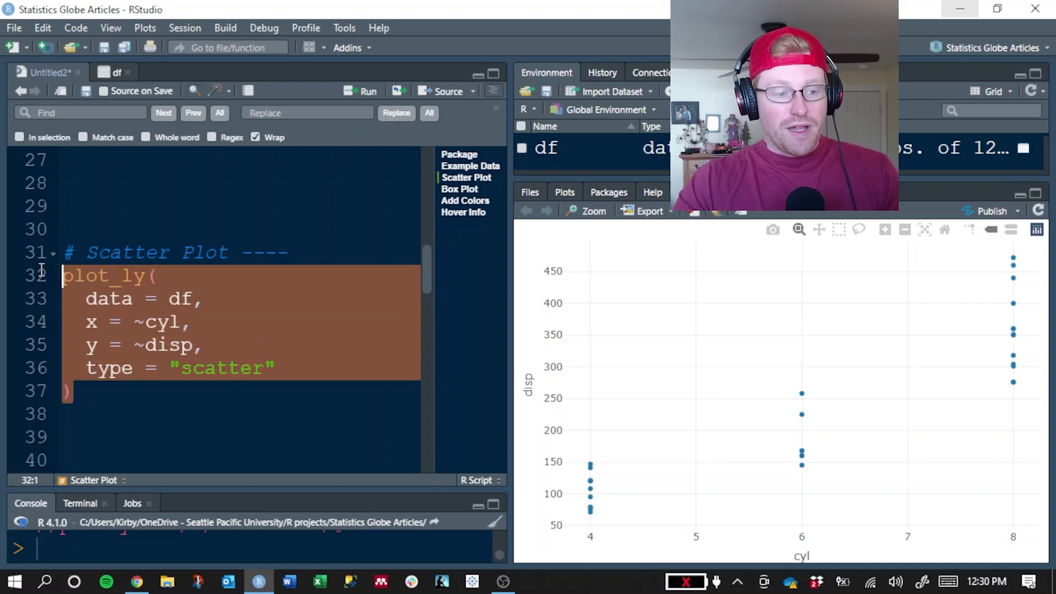
left_click(119, 404)
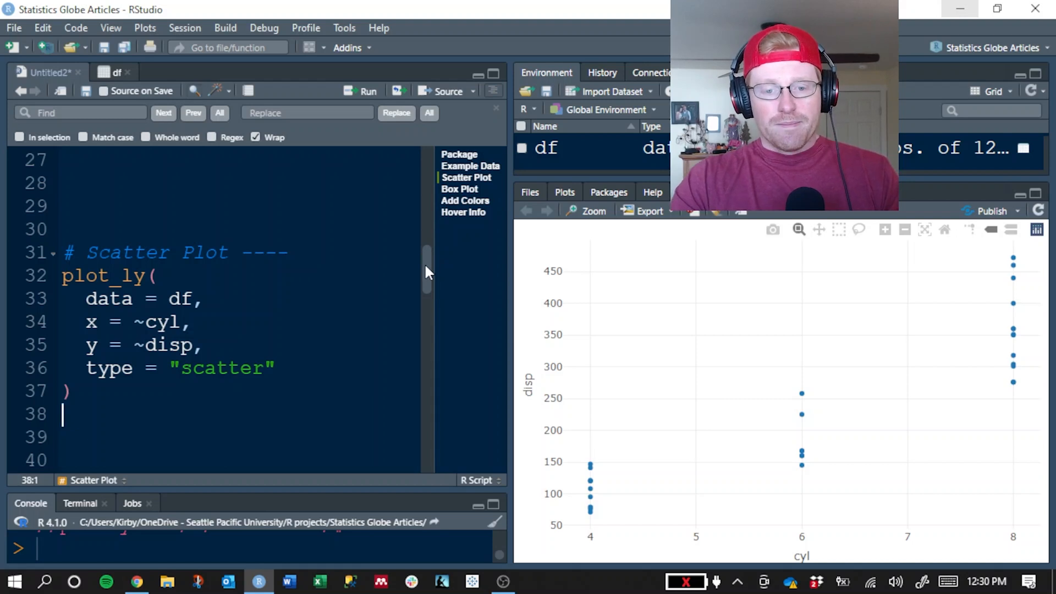
scroll(426, 268, "down", 1)
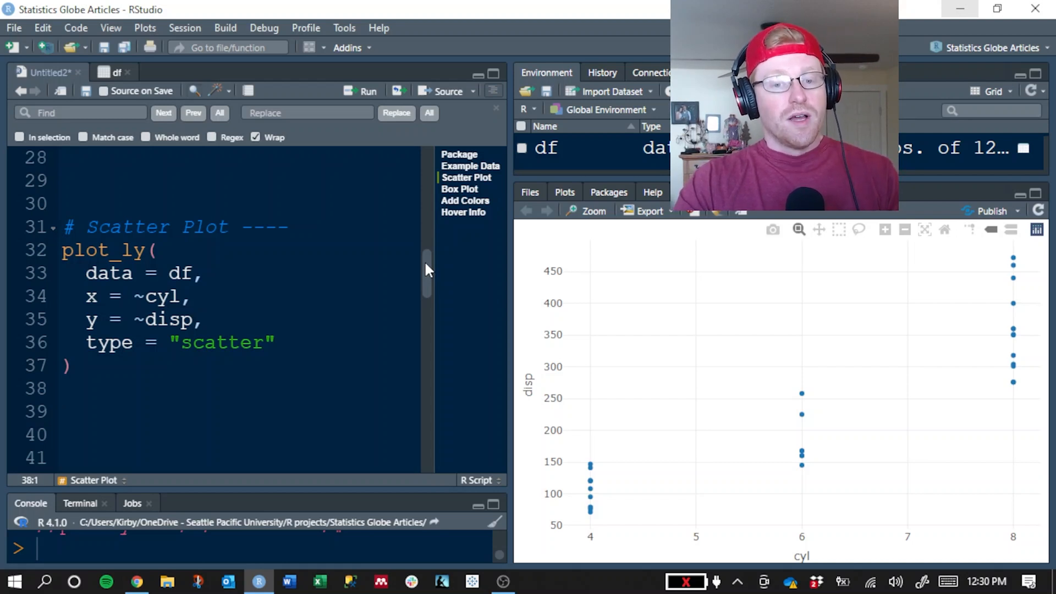
left_click_drag(426, 270, 419, 329)
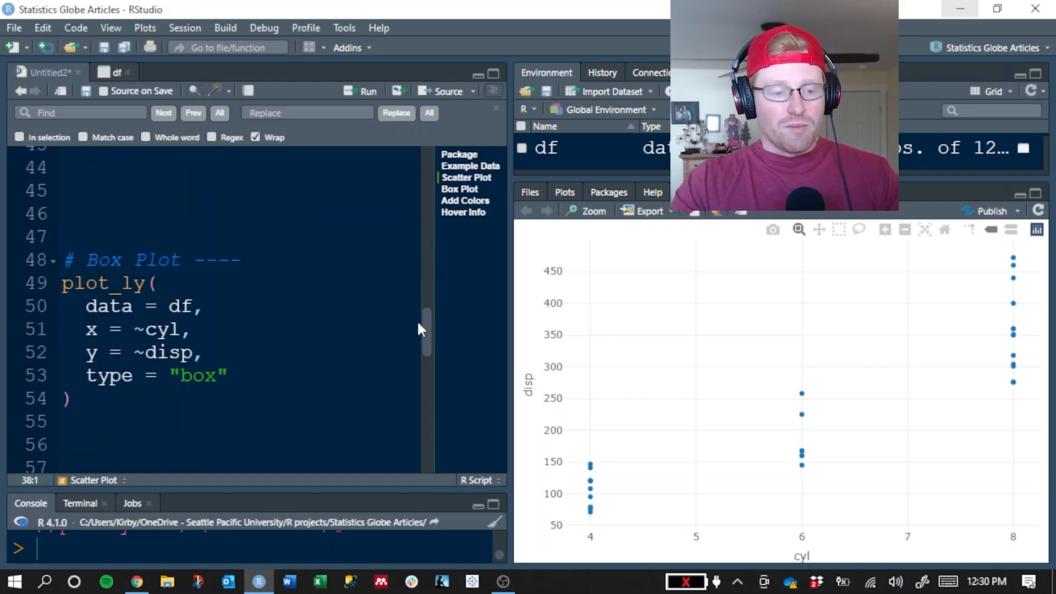
left_click_drag(73, 387, 54, 278)
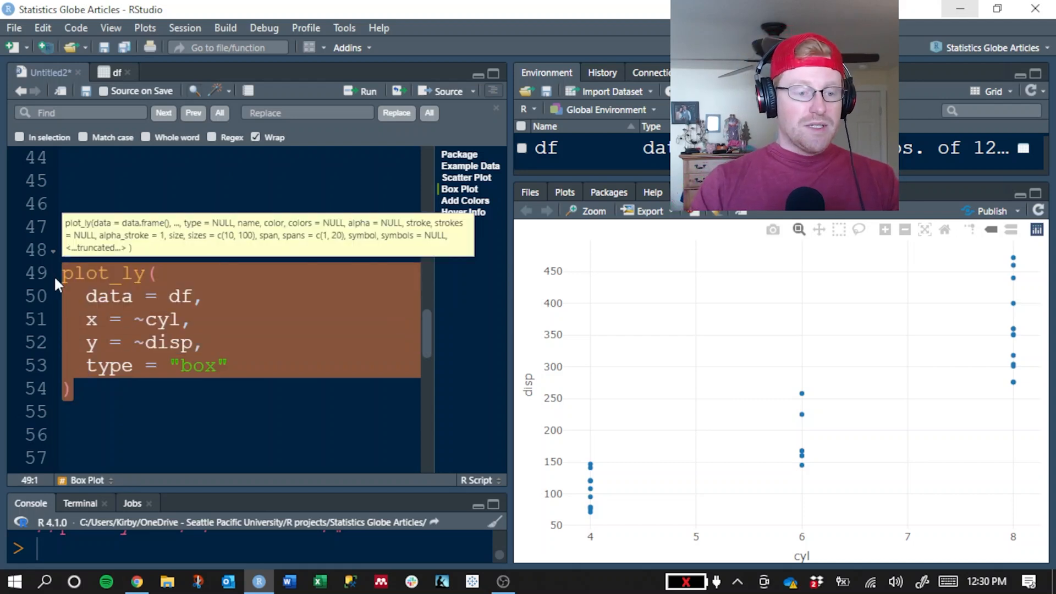
Select the Box Plot plot_ly block with type = "box" and run it to render disp-by-cyl box plots
left_click(205, 365)
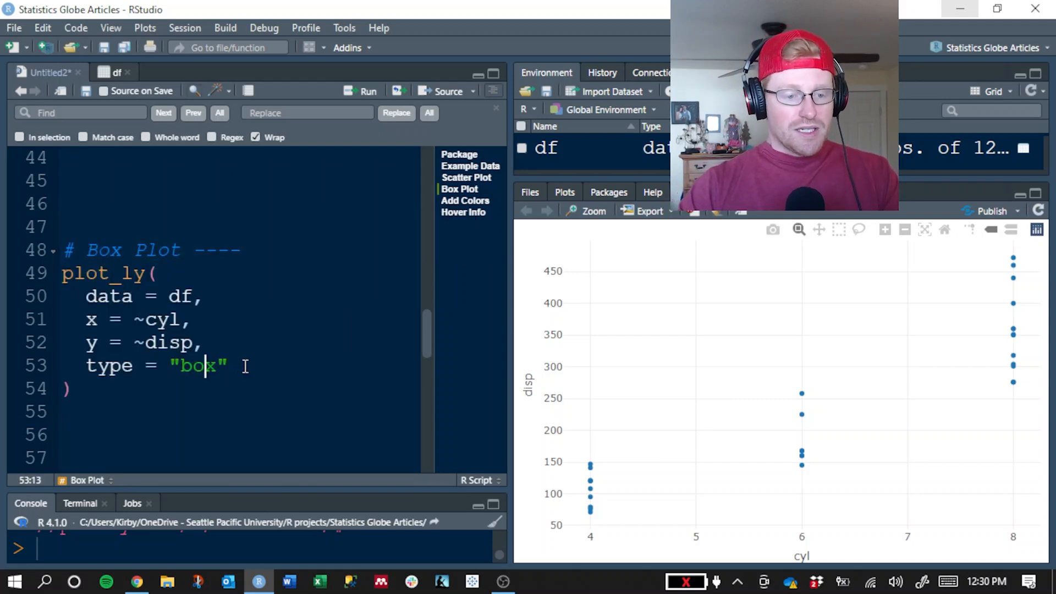
key("End")
key("shift+Left")
key("shift+Left")
key("shift+Left")
key("shift+Left")
key("shift+Left")
key("shift+Left")
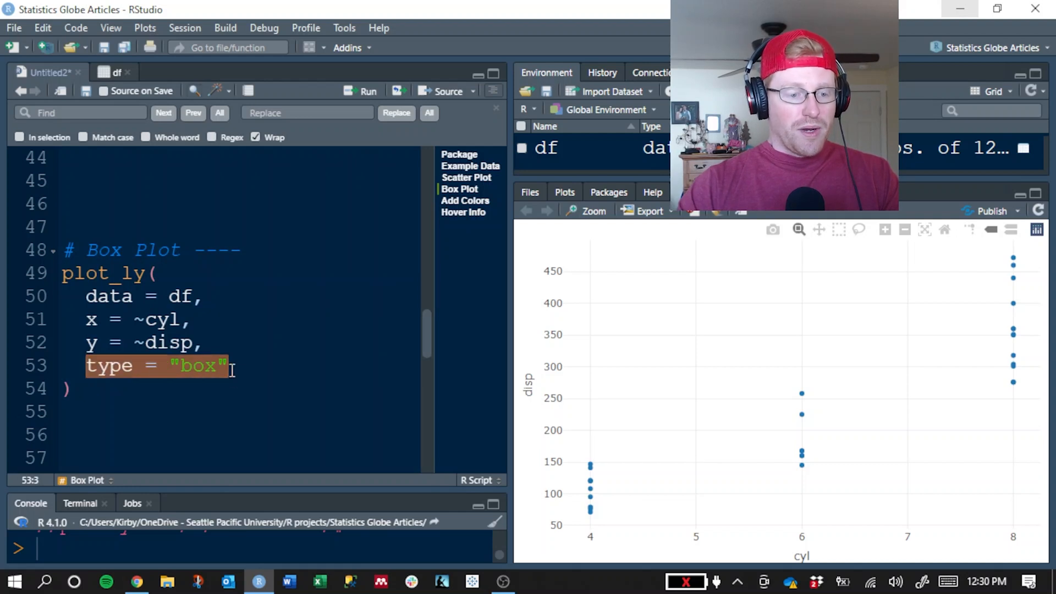
left_click_drag(141, 388, 64, 273)
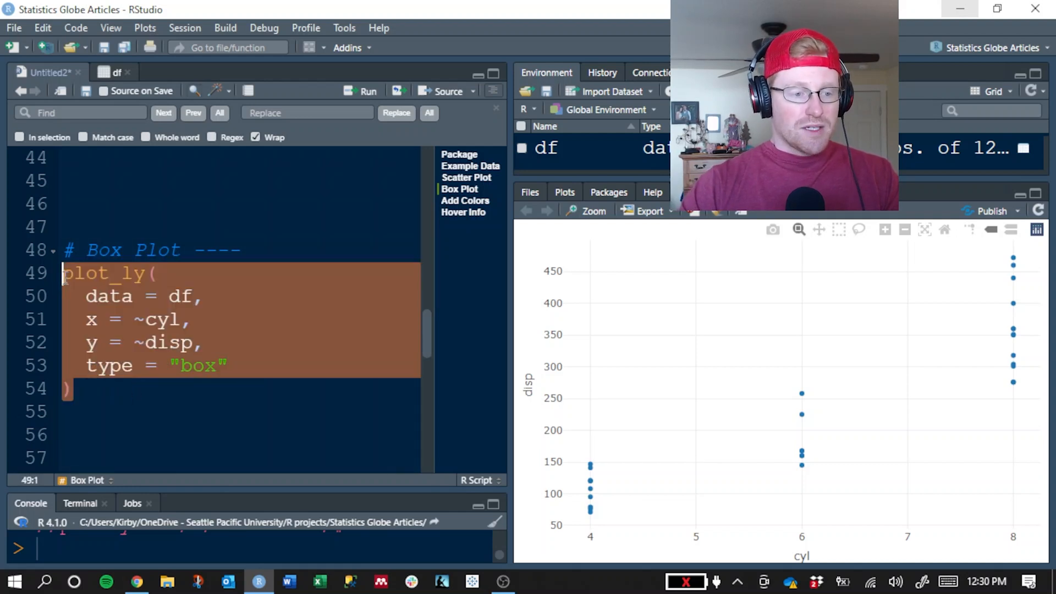
key("ctrl+Return")
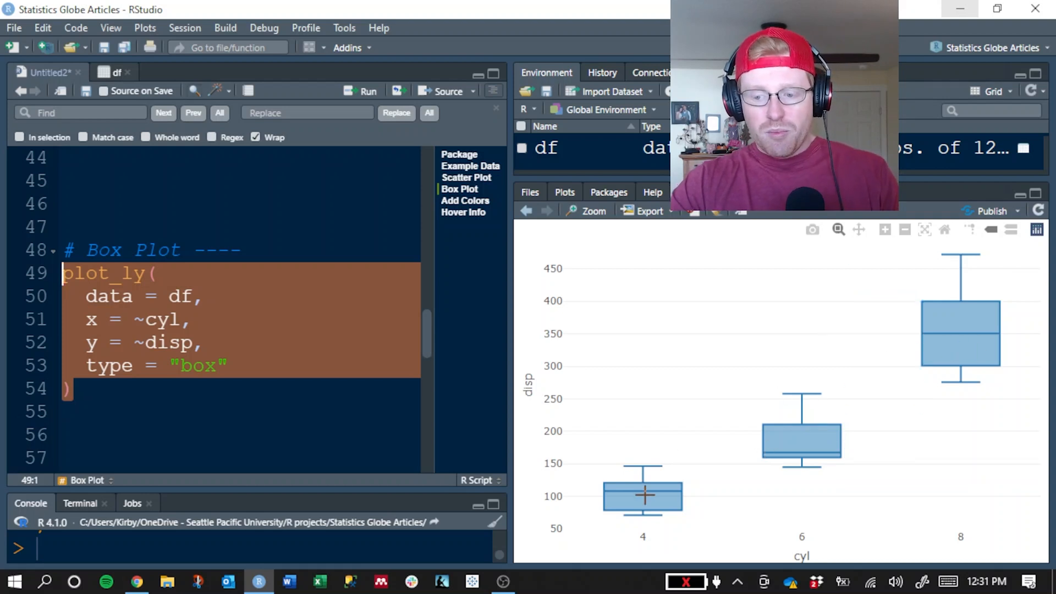
left_click(201, 388)
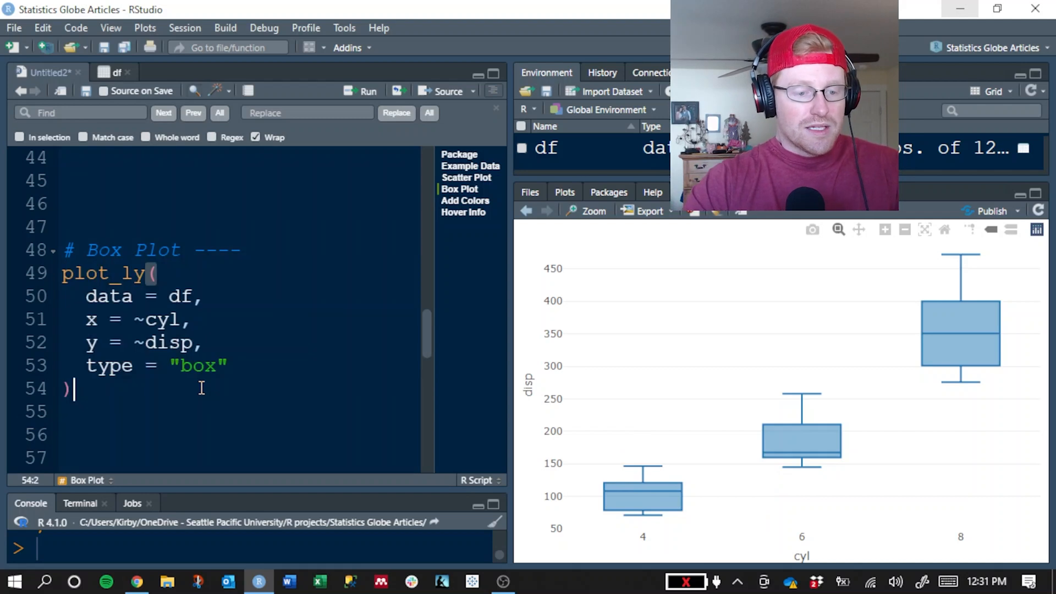
scroll(251, 261, "down", 2)
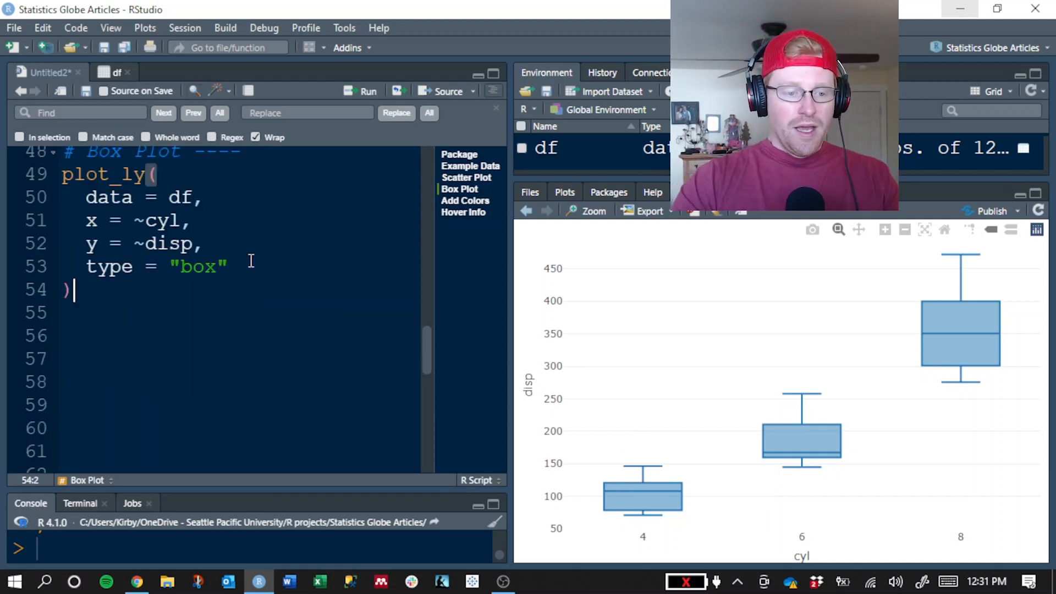
scroll(251, 261, "down", 2)
scroll(255, 269, "down", 4)
scroll(237, 278, "down", 2)
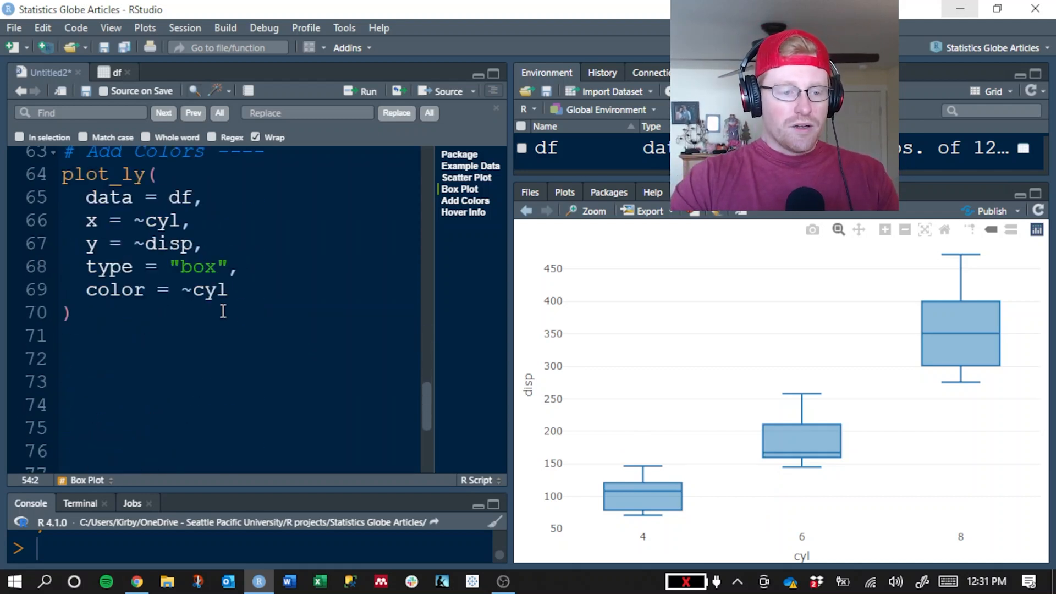
scroll(235, 314, "up", 2)
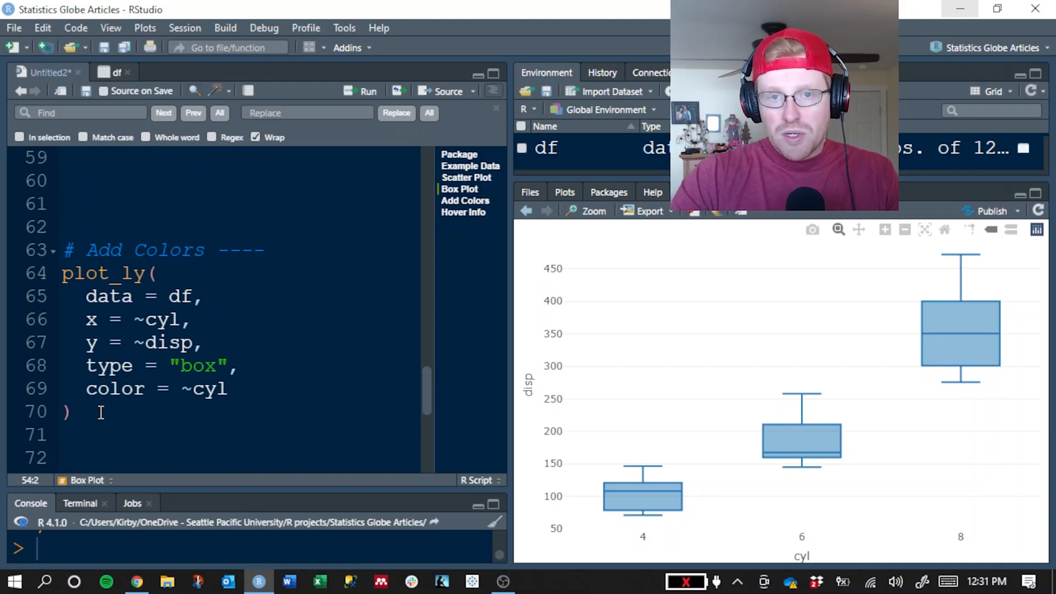
Run the Add Colors plot_ly block with color = ~cyl to get a continuous cyl colour scale
mouse_move(100, 413)
left_mouse_down()
mouse_move(40, 252)
mouse_move(34, 273)
left_mouse_up()
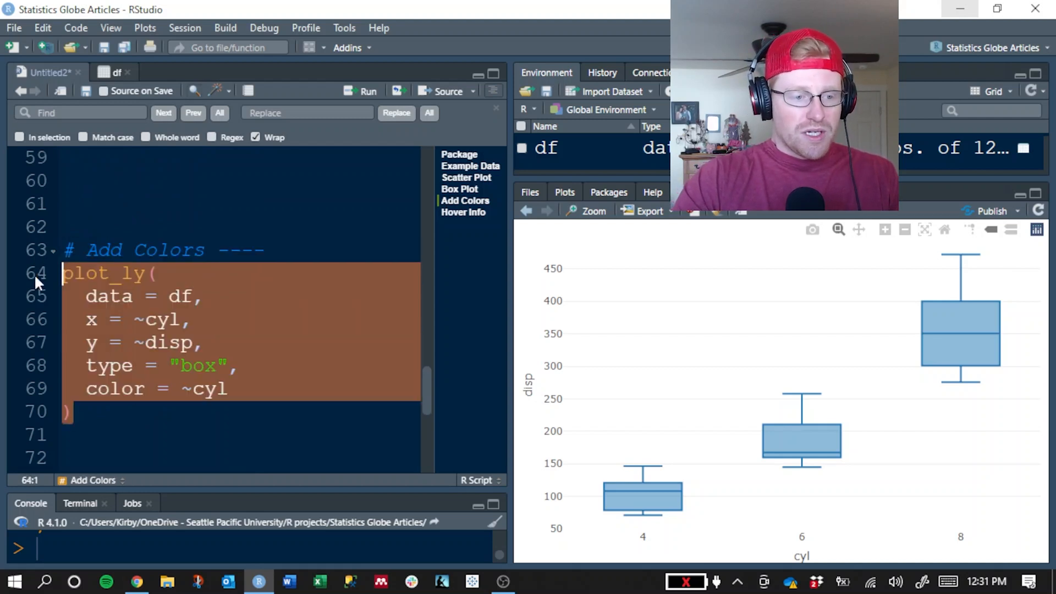
key("ctrl+Return")
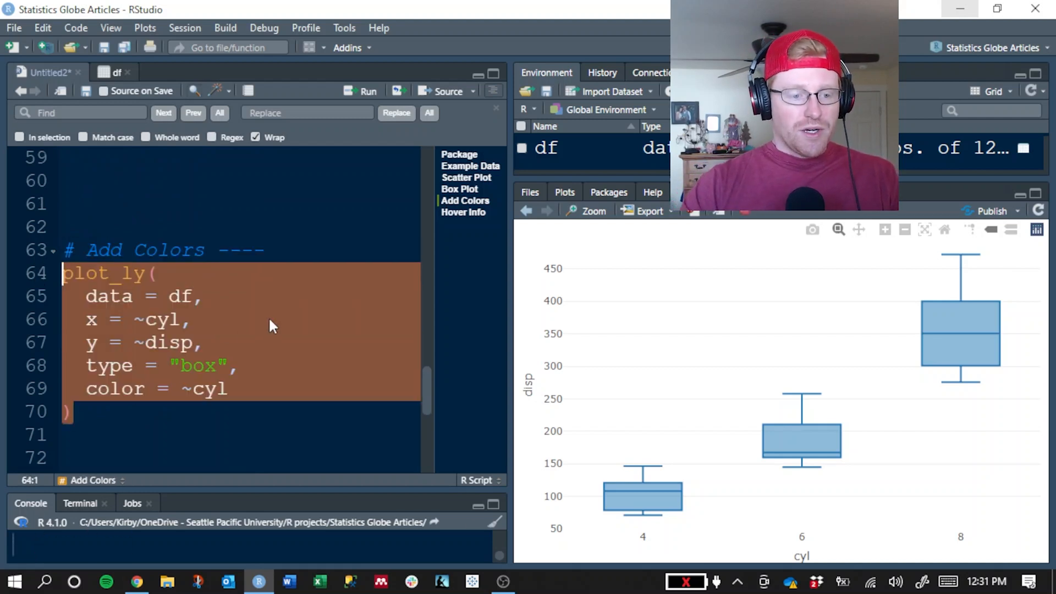
left_click(234, 388)
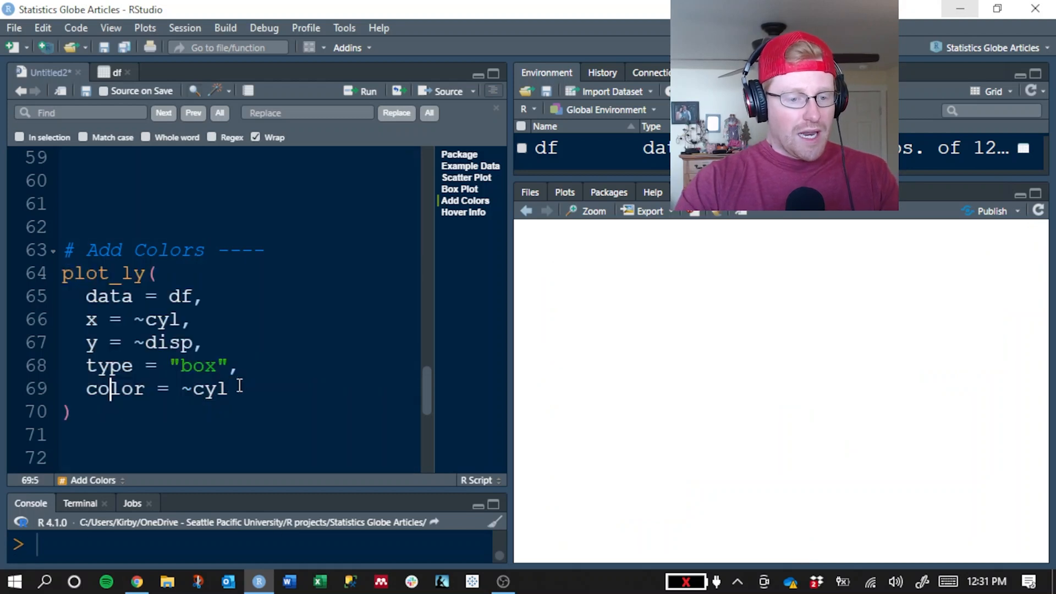
Highlight the color = ~cyl argument on line 69 and select cyl for editing
left_click_drag(235, 389, 88, 388)
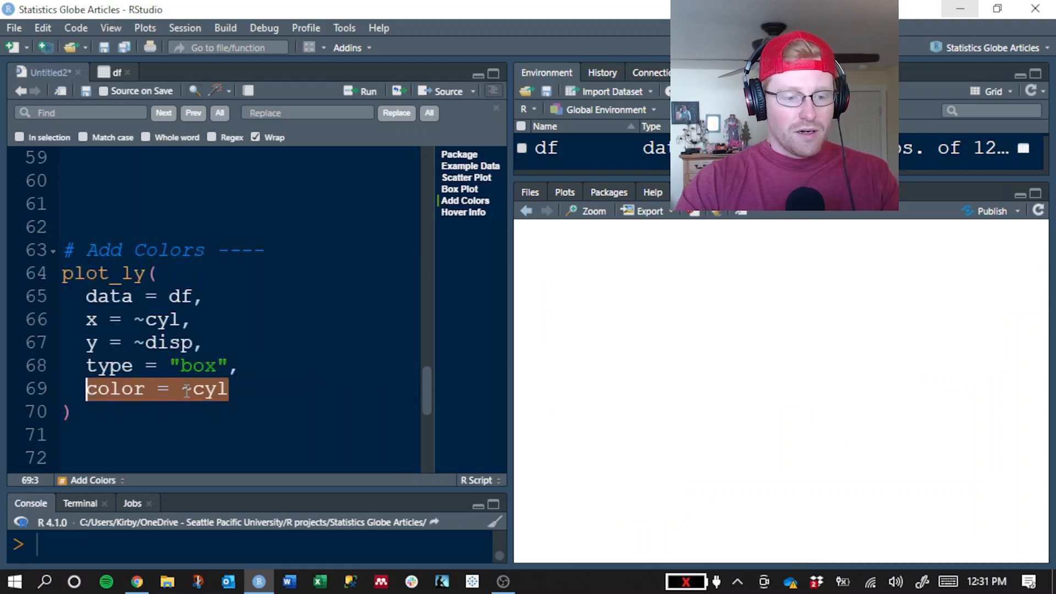
left_click(233, 388)
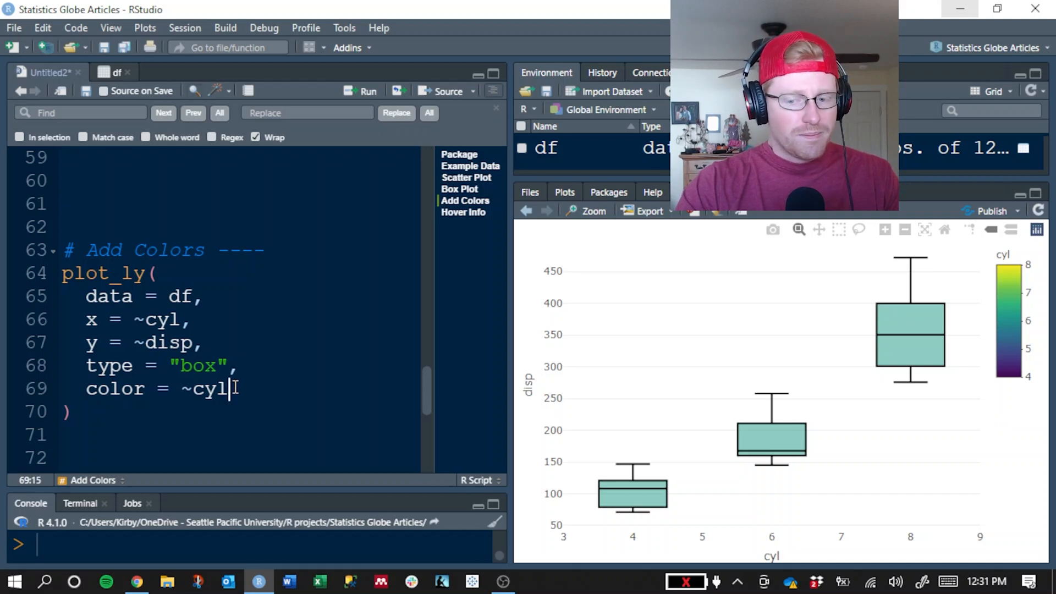
left_click_drag(248, 388, 86, 389)
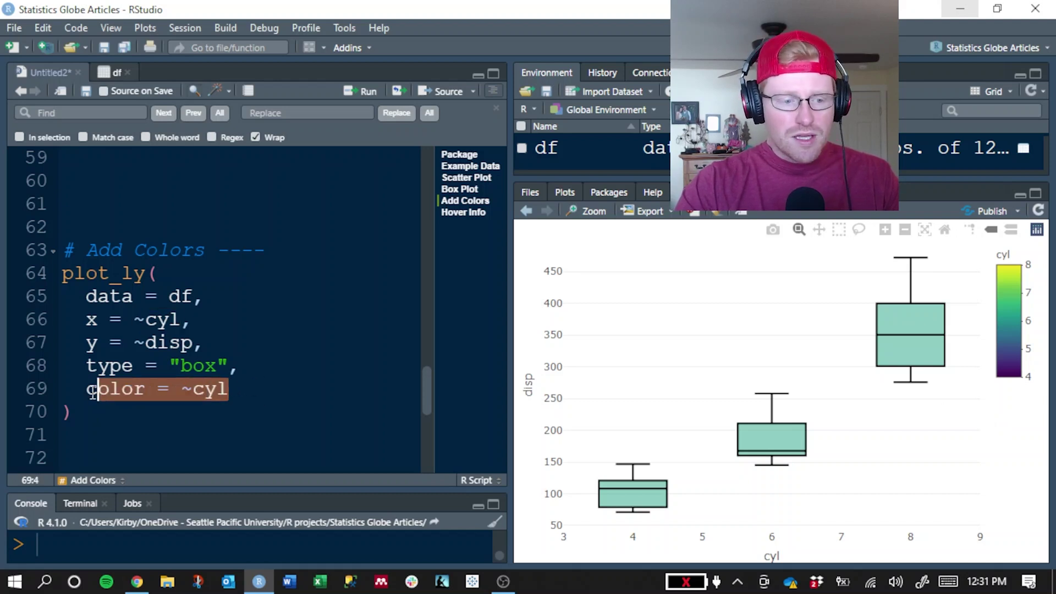
left_click(120, 390)
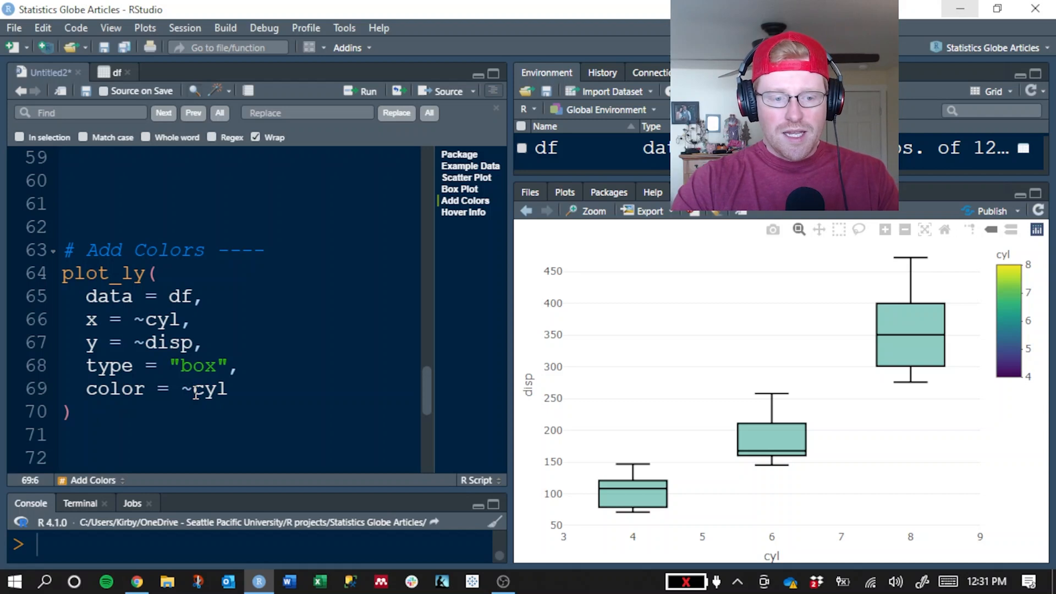
double_click(195, 393)
Change line 69 to color = ~factor(cyl), point out factor(cyl), and scroll toward Hover Info
left_click(233, 389)
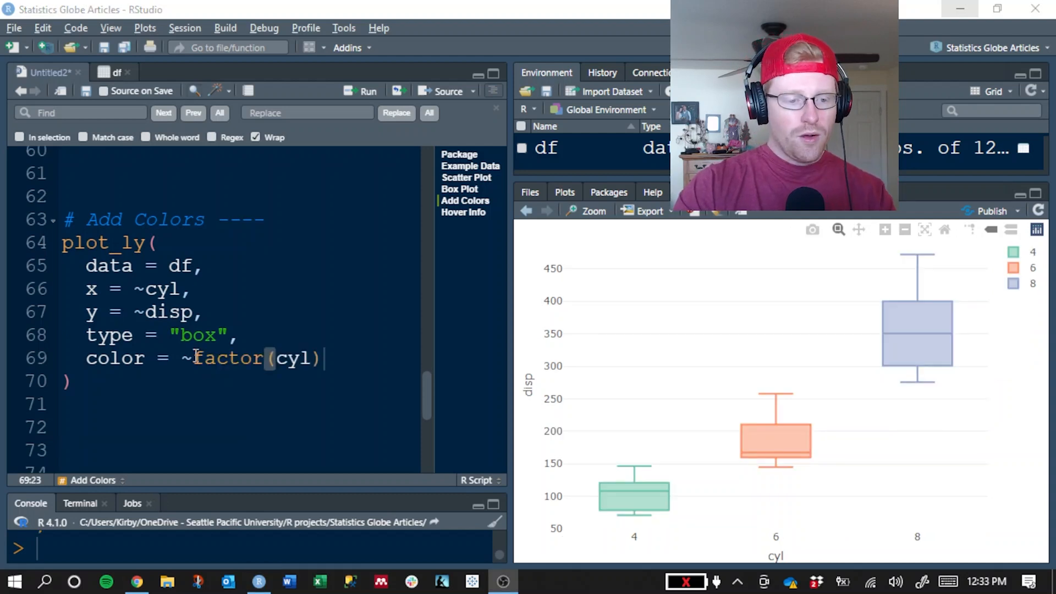
left_click(215, 357)
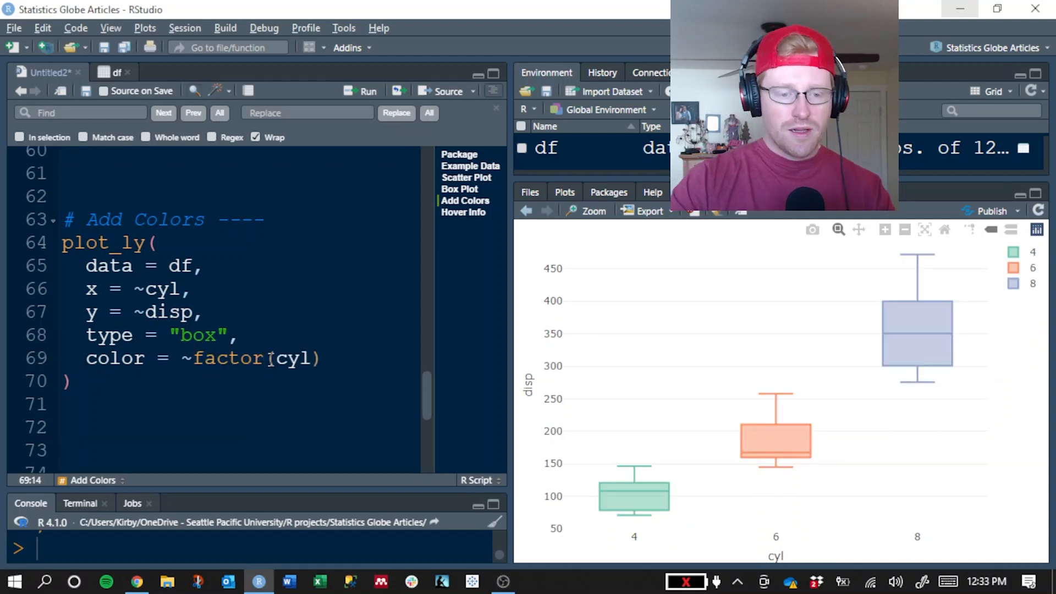
left_click_drag(272, 358, 316, 357)
left_click(314, 358)
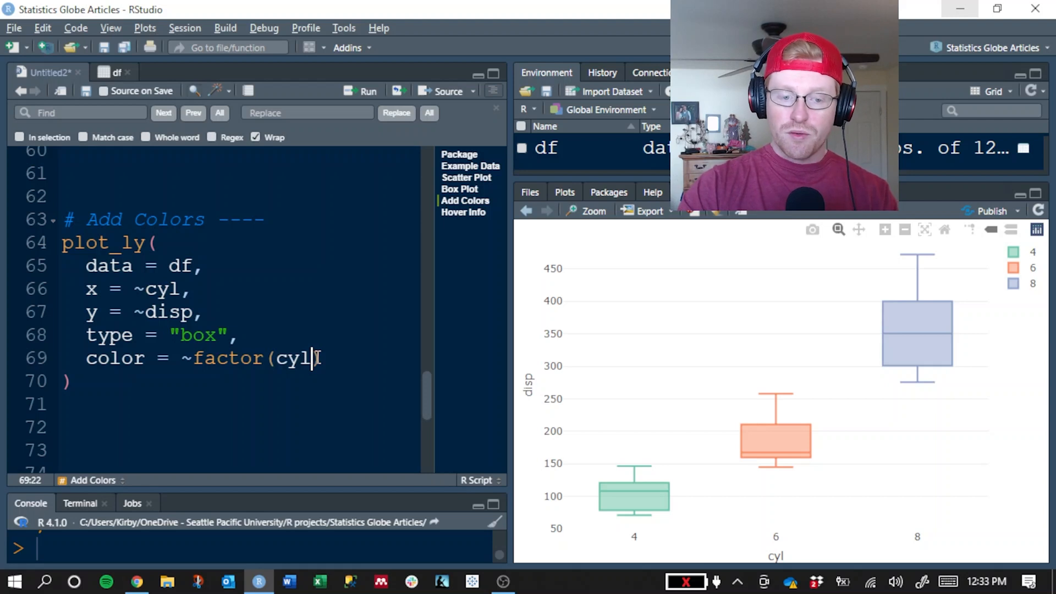
key("ctrl+Left")
key("ctrl+Left")
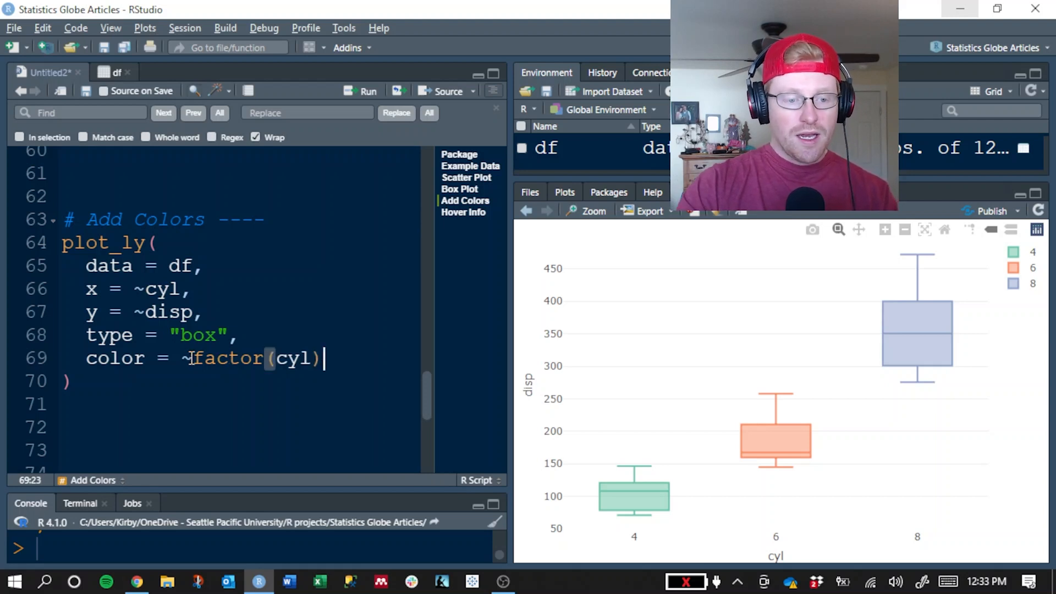
left_click(275, 361, "shift")
left_click(326, 358)
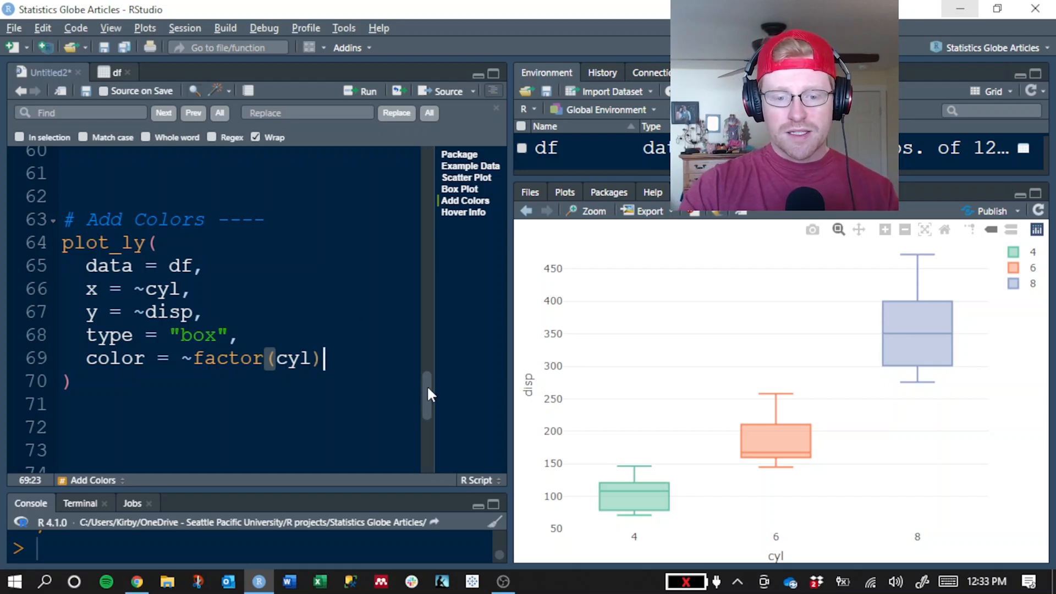
left_click_drag(427, 389, 426, 401)
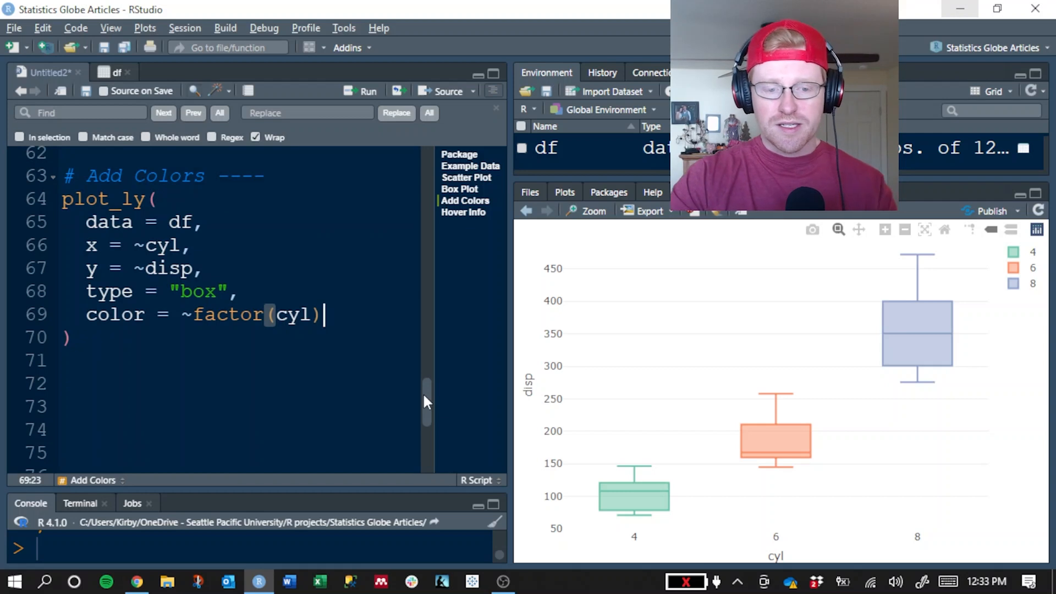
left_click_drag(426, 402, 419, 396)
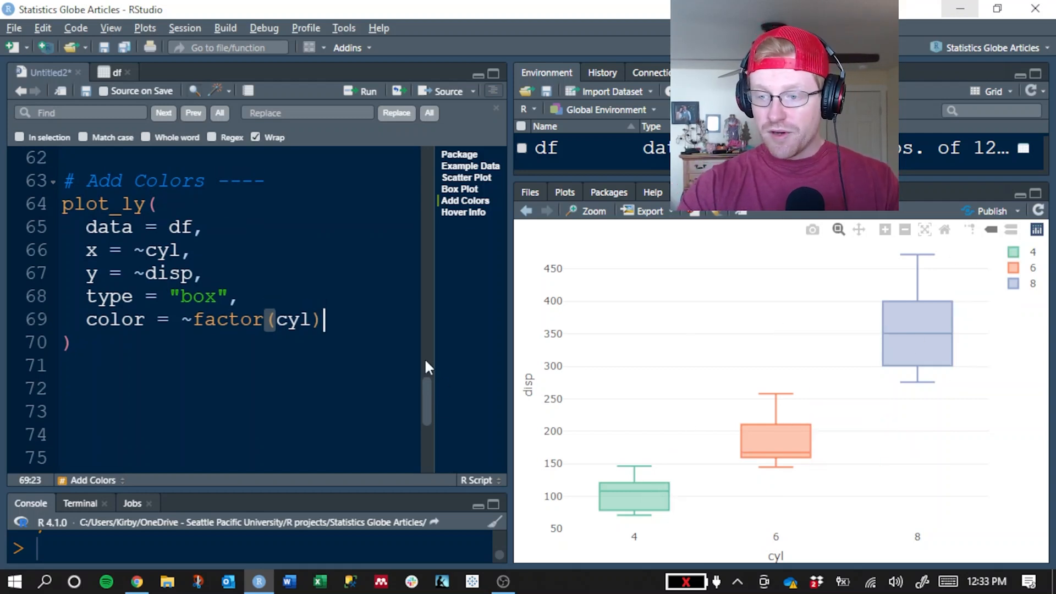
left_click_drag(425, 397, 419, 456)
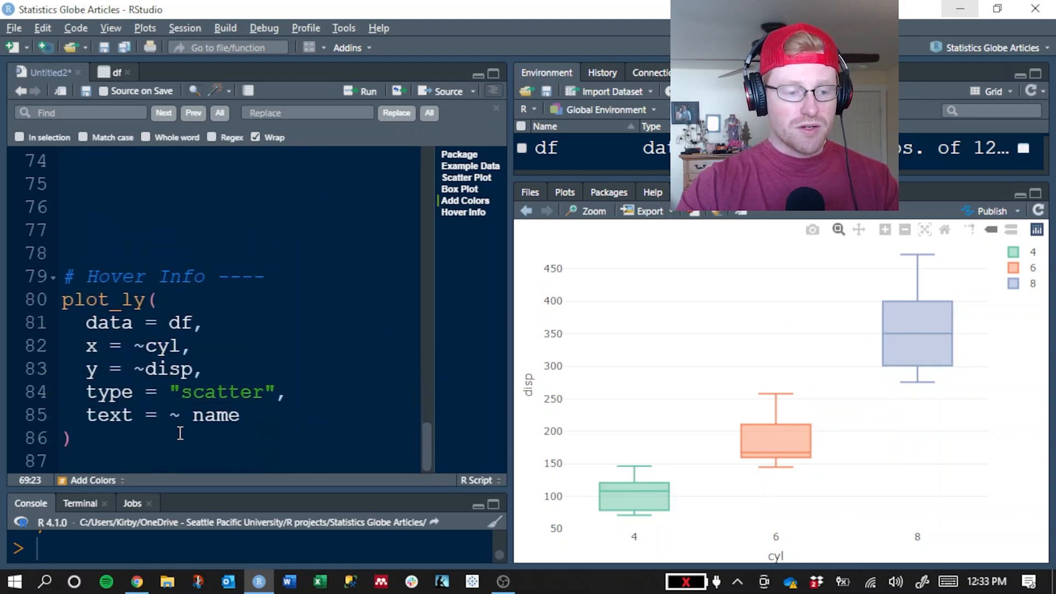
Run the Hover Info plot_ly block (lines 80–86) with text = ~name
left_click(180, 434)
left_click(61, 301, "shift")
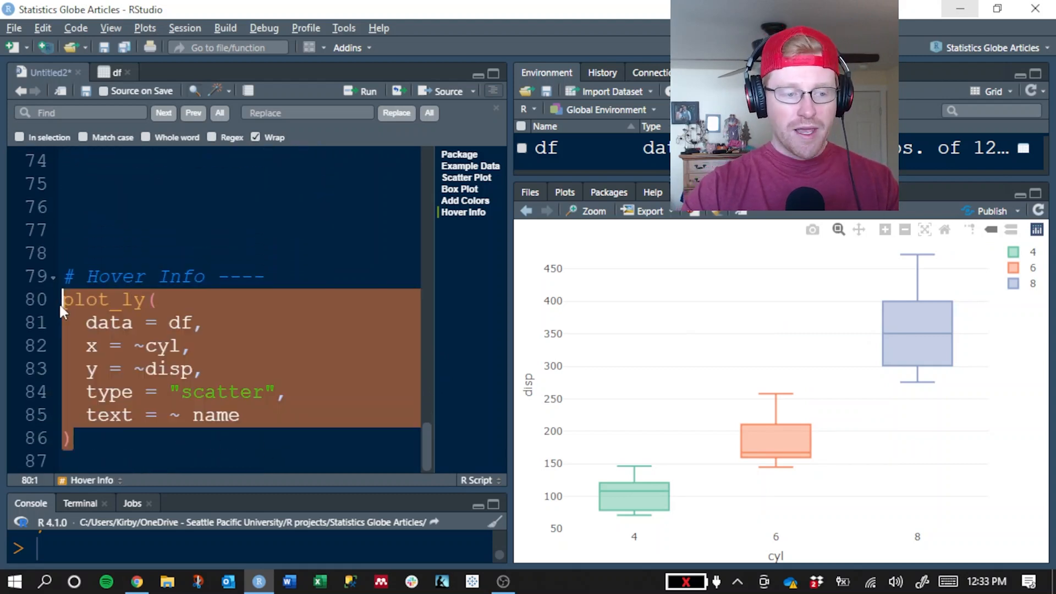
key("ctrl+Return")
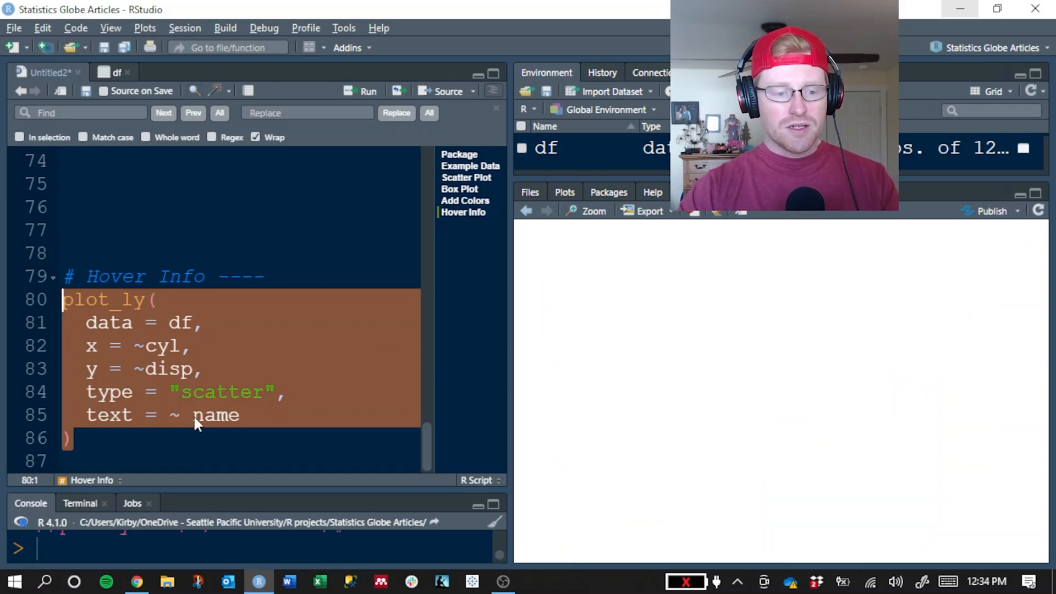
Highlight text = ~name on line 85, check df's name column in the table, and return to the script
left_click(268, 409)
left_click(87, 415)
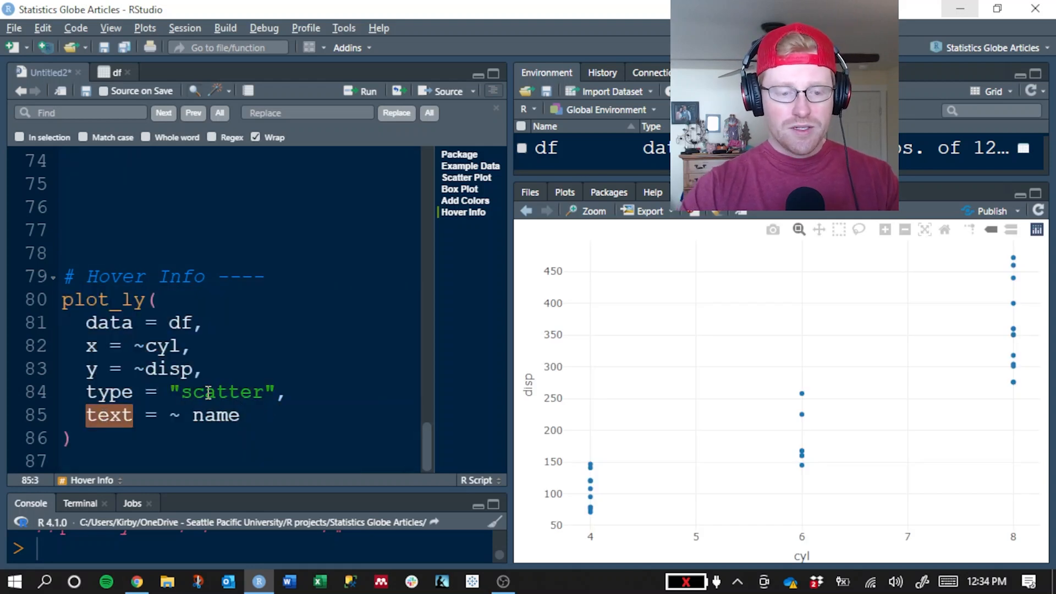
left_click(181, 416)
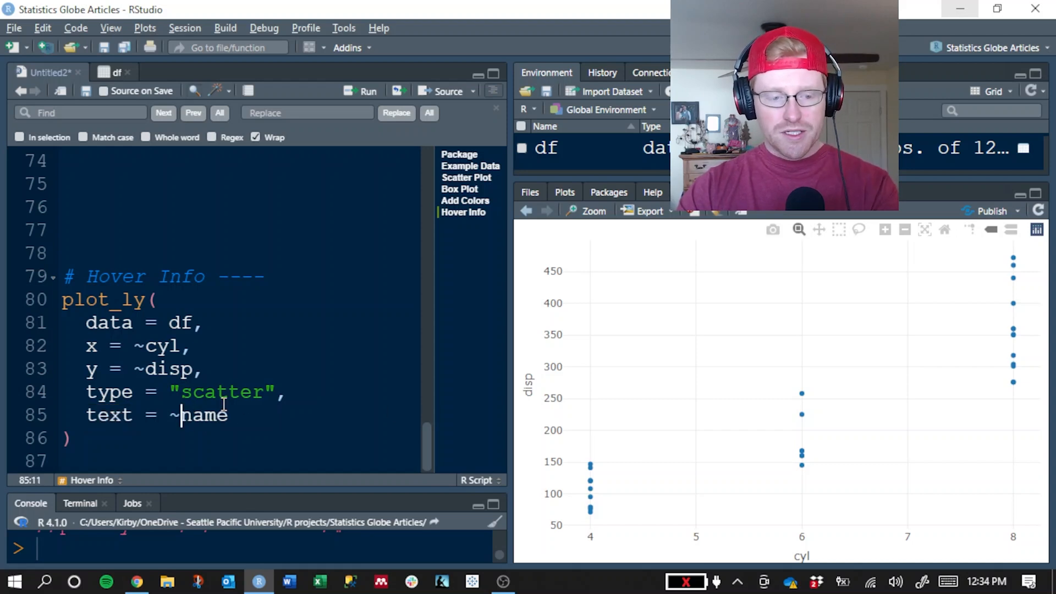
left_click_drag(243, 415, 107, 416)
left_click(278, 416)
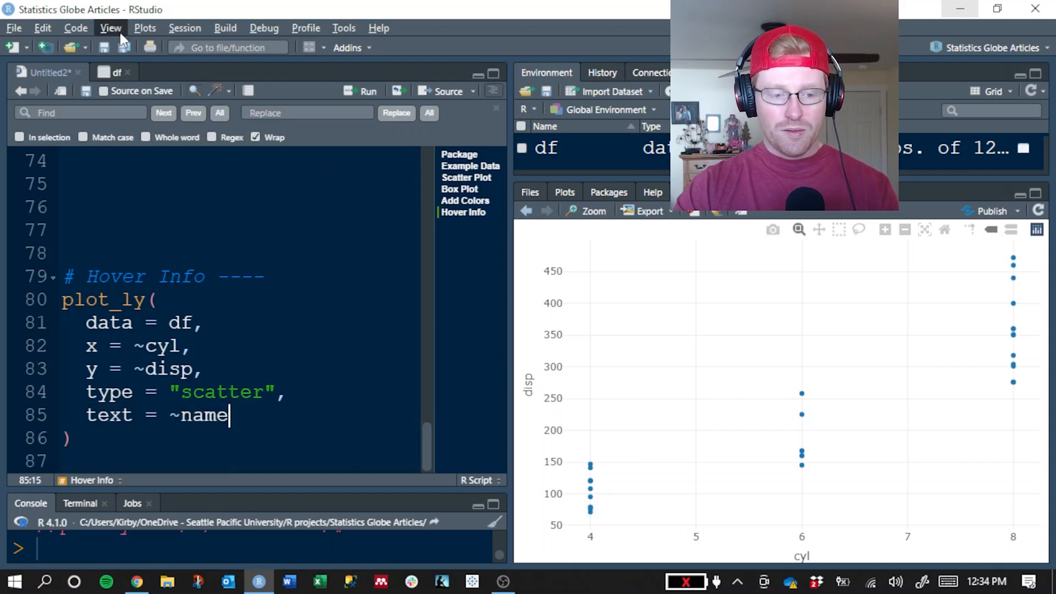
left_click(120, 73)
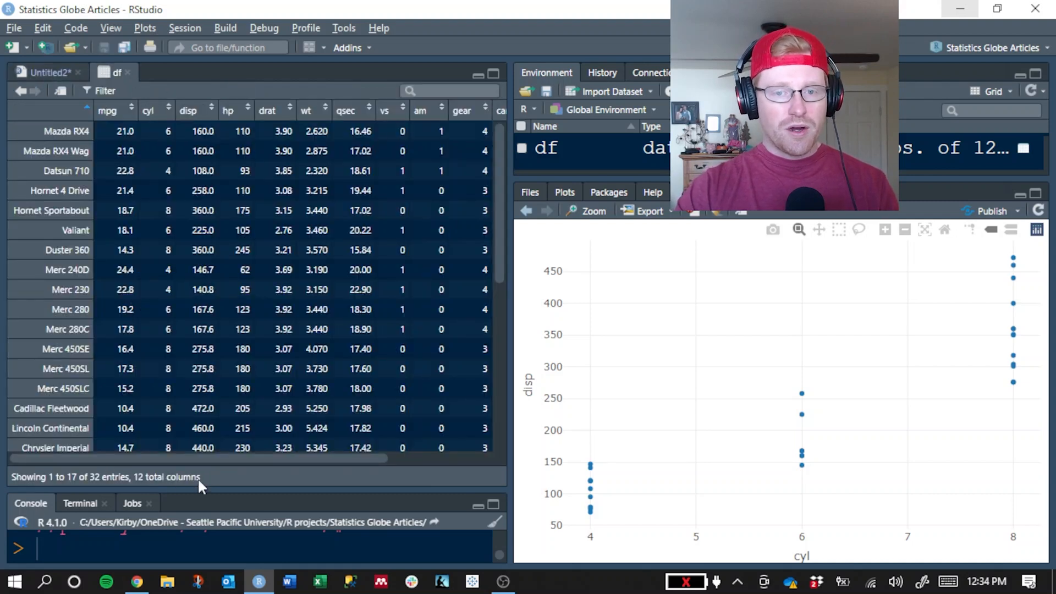
left_click_drag(206, 459, 363, 455)
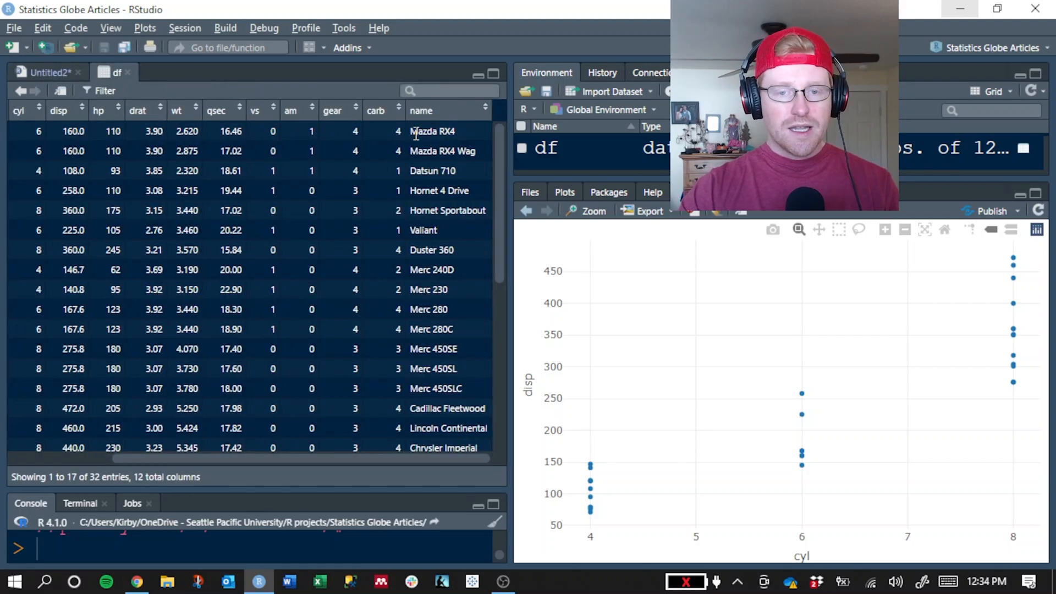
left_click(42, 71)
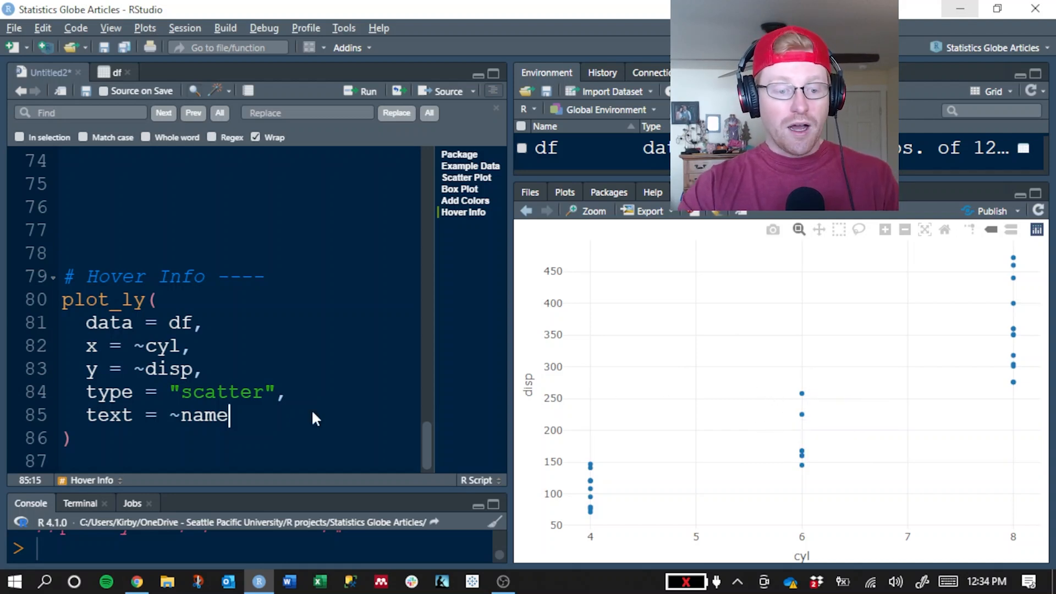
Return to the Untitled2 script and put the caret at the end of line 86's Hover Info code
left_click(230, 435)
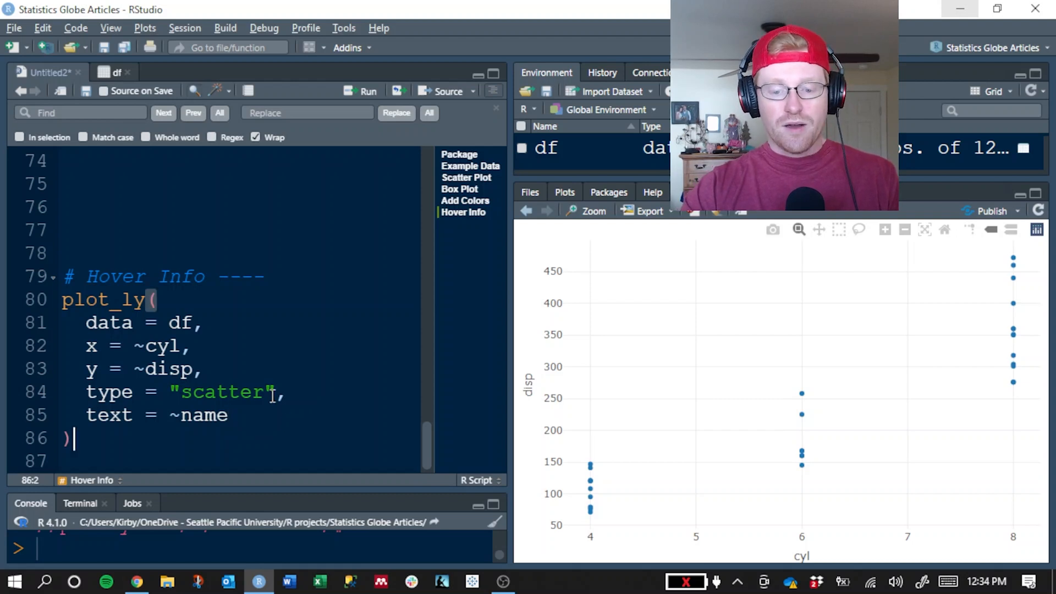